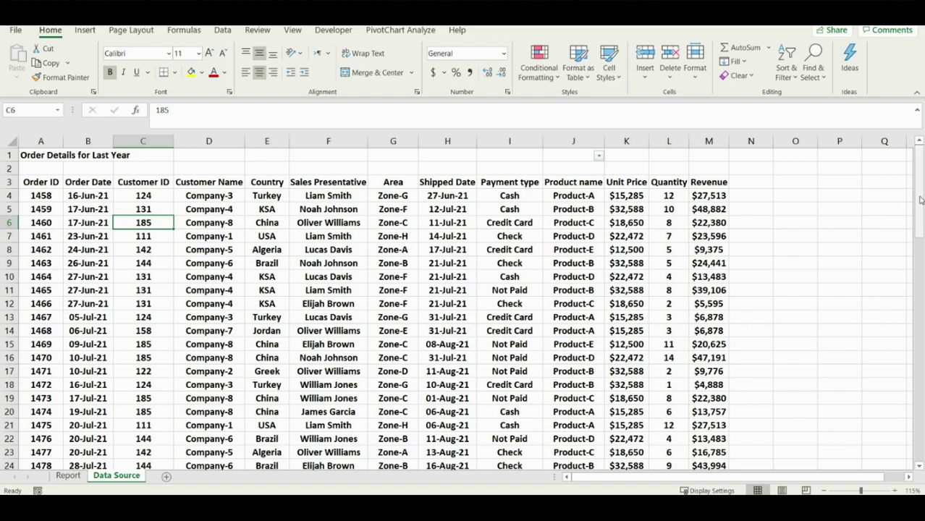
Look over the existing pivot table on the Report sheet, then return to the data sheet
{"action": "mouse_move", "coordinate": [918, 199]}
{"action": "left_mouse_down"}
{"action": "mouse_move", "coordinate": [917, 261]}
{"action": "mouse_move", "coordinate": [917, 199]}
{"action": "left_mouse_up"}
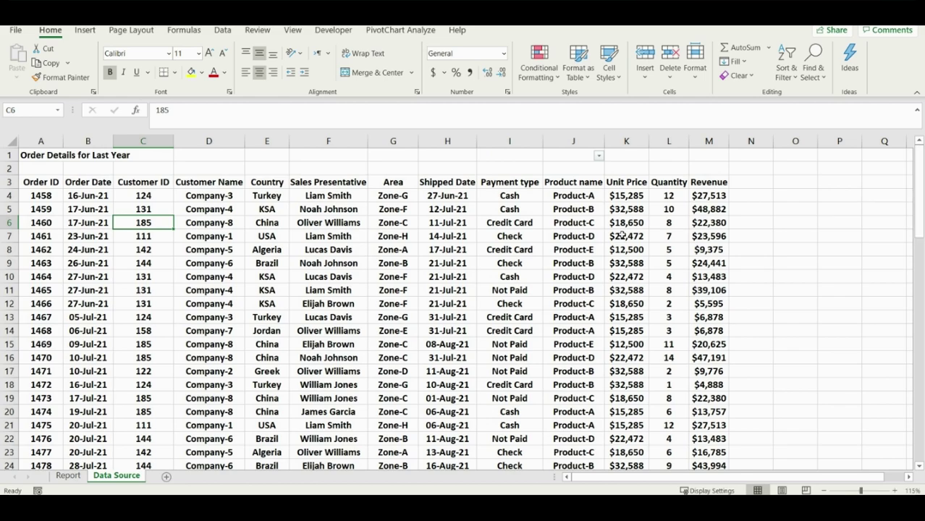
{"action": "left_click", "coordinate": [78, 475]}
{"action": "left_click", "coordinate": [191, 327]}
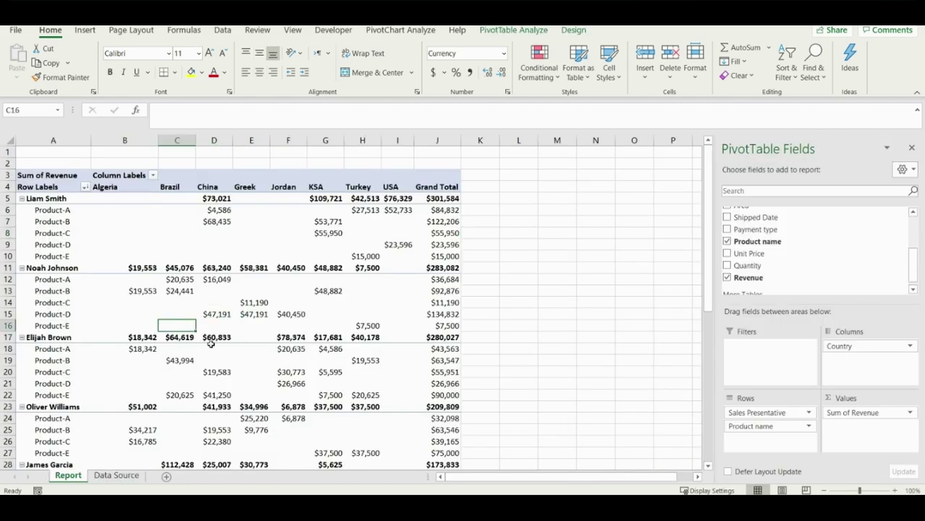
{"action": "scroll", "coordinate": [210, 344], "scroll_direction": "down", "scroll_amount": 9}
{"action": "scroll", "coordinate": [212, 345], "scroll_direction": "up", "scroll_amount": 9}
{"action": "scroll", "coordinate": [212, 345], "scroll_direction": "up", "scroll_amount": 1}
{"action": "left_click", "coordinate": [136, 477]}
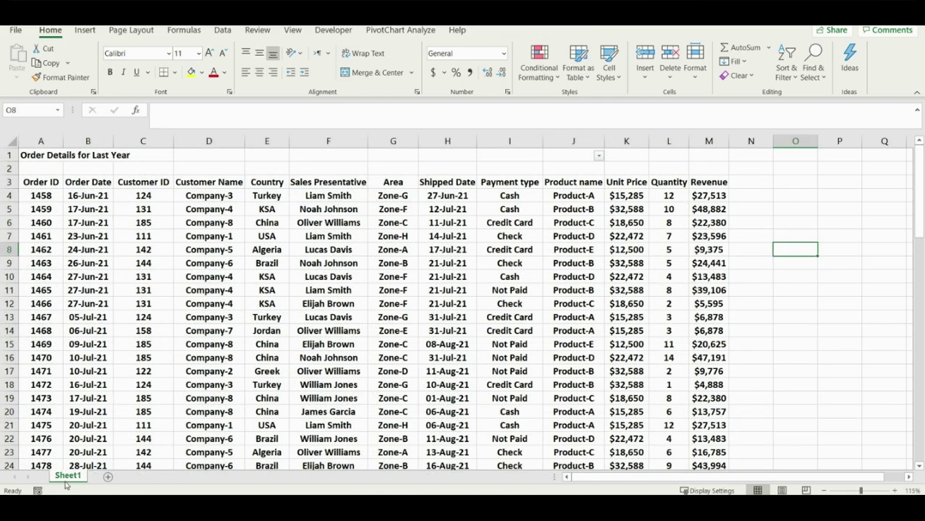
Rename the order data worksheet to 'Source Data'
{"action": "right_click", "coordinate": [68, 477]}
{"action": "left_click", "coordinate": [109, 353]}
{"action": "type", "text": "Source"}
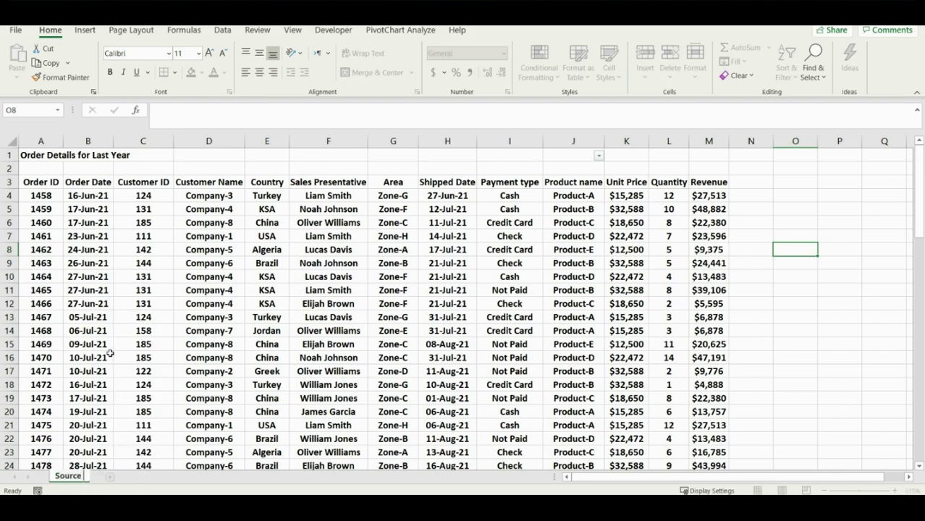
{"action": "type", "text": " Data"}
{"action": "left_click", "coordinate": [197, 342]}
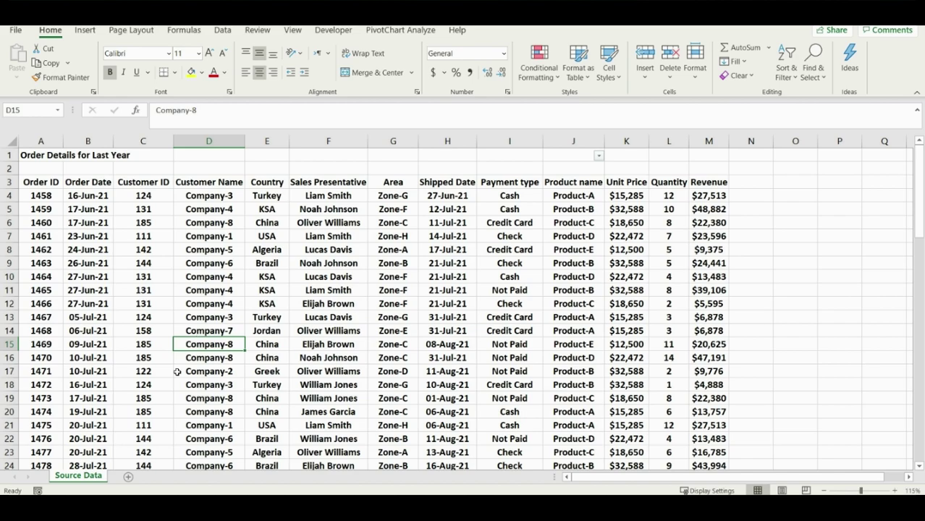
{"action": "left_click", "coordinate": [525, 248]}
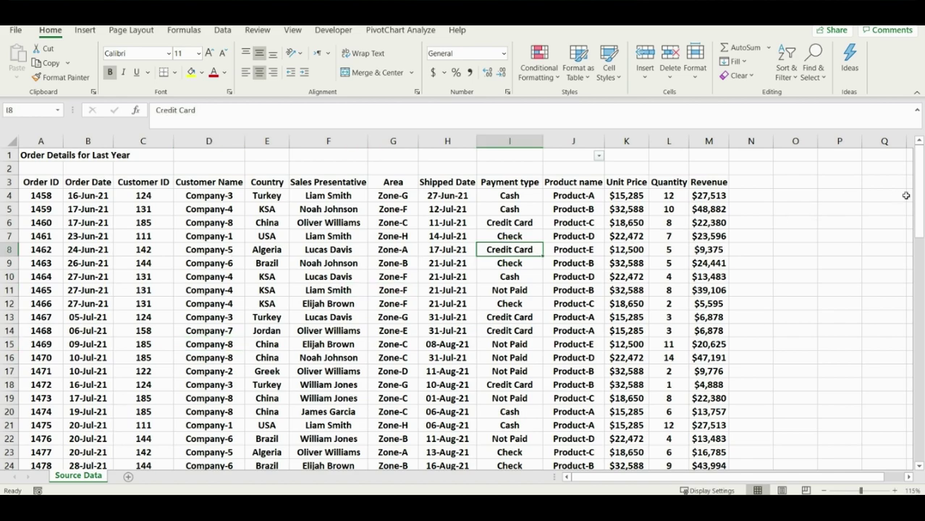
Scroll to the top of the order list and check the Sales Presentative and Shipped Date headers
{"action": "mouse_move", "coordinate": [921, 199]}
{"action": "left_mouse_down"}
{"action": "mouse_move", "coordinate": [920, 210]}
{"action": "mouse_move", "coordinate": [920, 197]}
{"action": "left_mouse_up"}
{"action": "scroll", "coordinate": [49, 185], "scroll_direction": "up", "scroll_amount": 4, "text": "ctrl"}
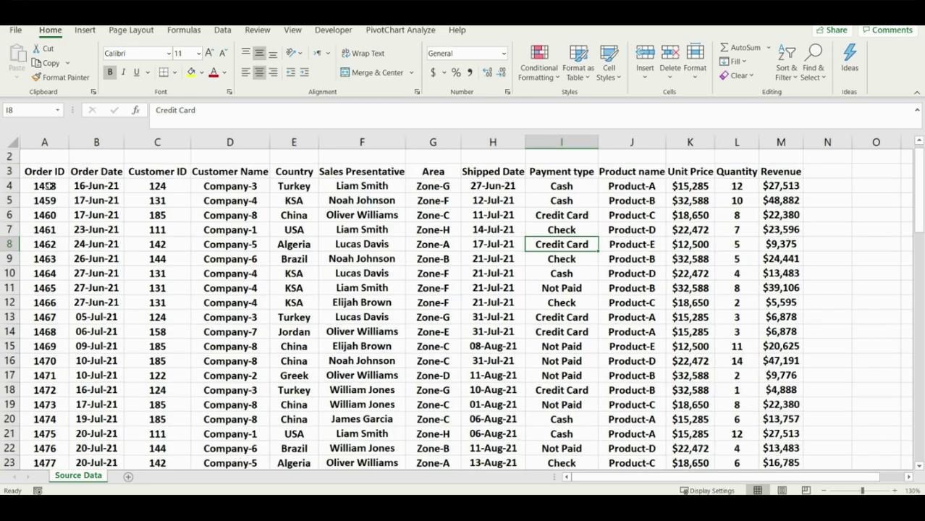
{"action": "scroll", "coordinate": [87, 205], "scroll_direction": "up", "scroll_amount": 1, "text": "ctrl"}
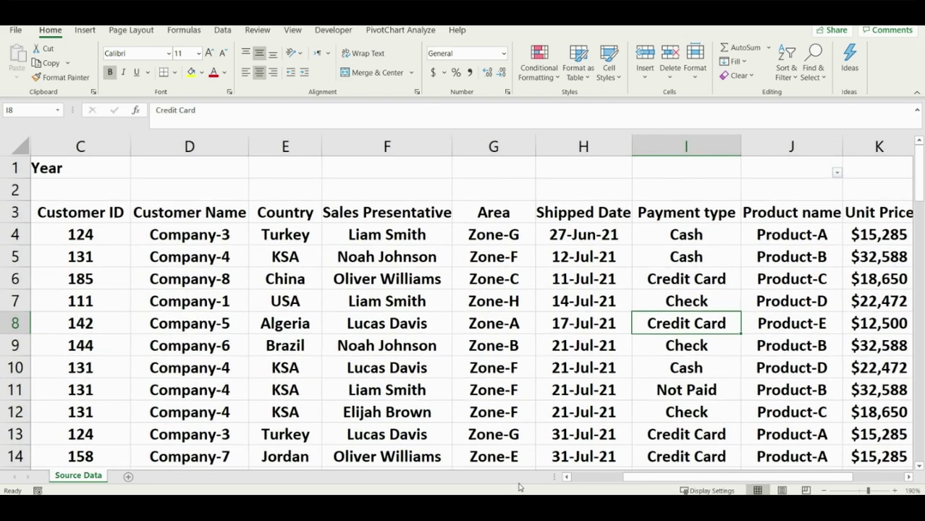
{"action": "left_click_drag", "start_coordinate": [630, 478], "coordinate": [608, 482]}
{"action": "left_click", "coordinate": [471, 212]}
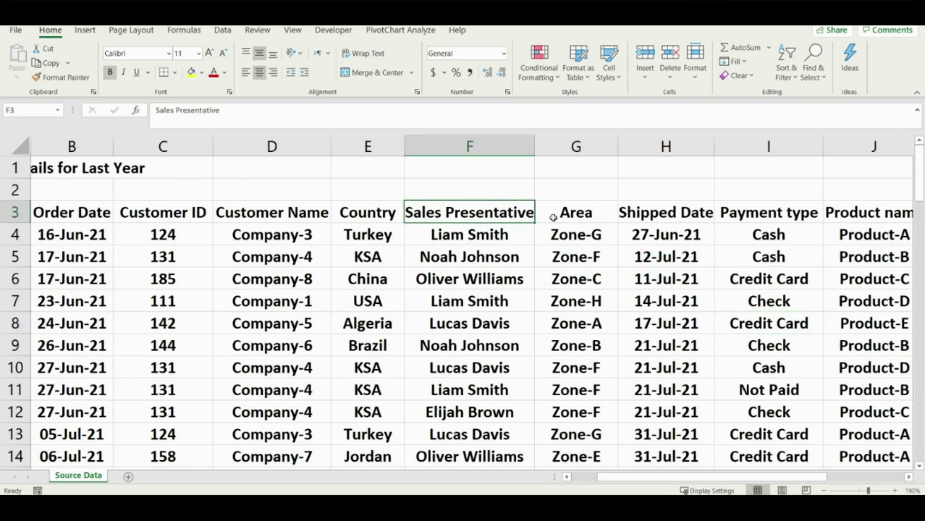
{"action": "left_click", "coordinate": [668, 212]}
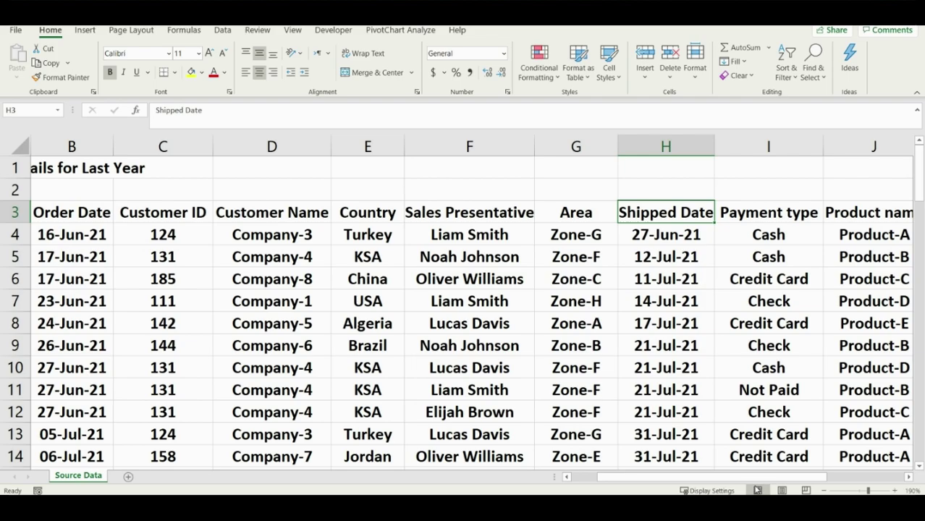
Select across the header row of the order list
{"action": "left_click_drag", "start_coordinate": [756, 485], "coordinate": [812, 485]}
{"action": "scroll", "coordinate": [458, 334], "scroll_direction": "down", "scroll_amount": 3}
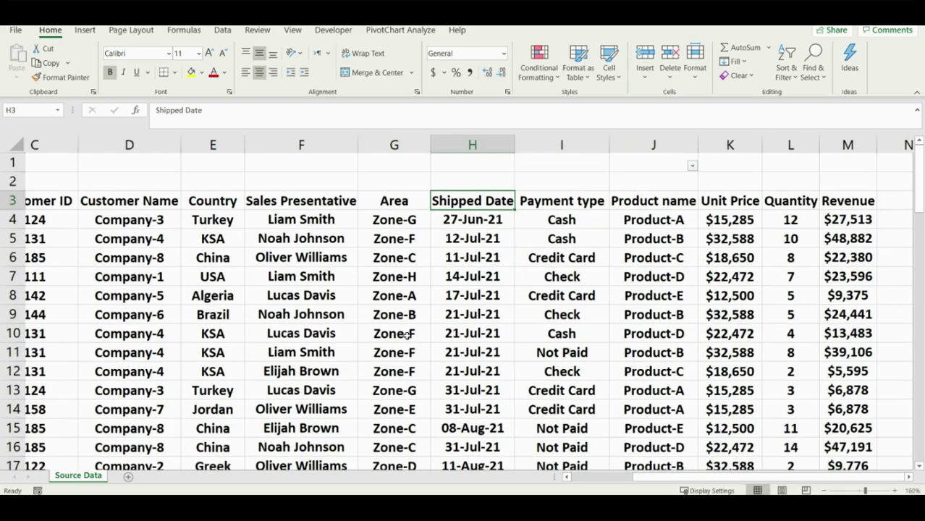
{"action": "scroll", "coordinate": [401, 340], "scroll_direction": "up", "scroll_amount": 2}
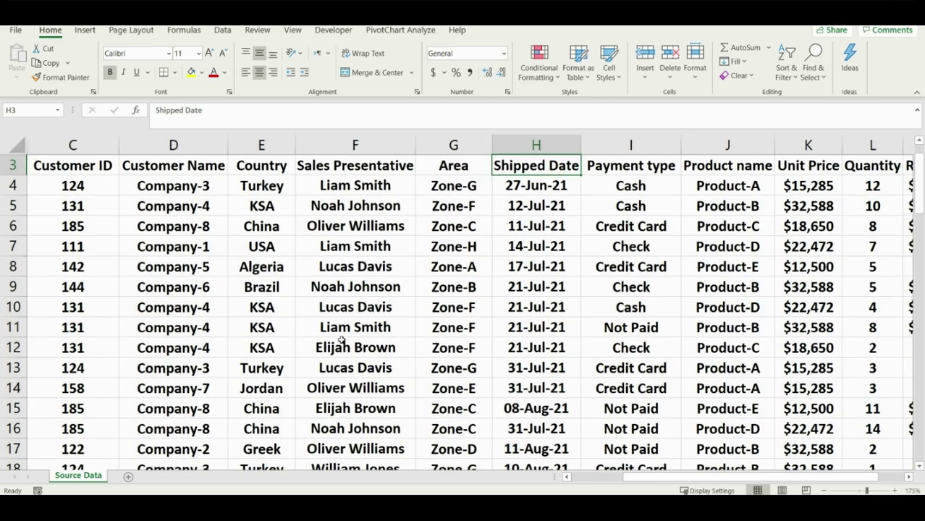
{"action": "scroll", "coordinate": [342, 340], "scroll_direction": "up", "scroll_amount": 2}
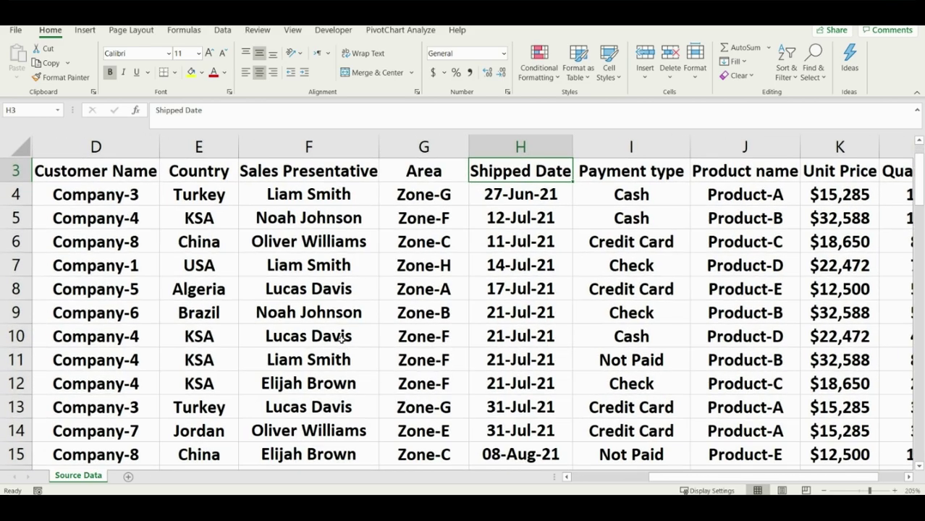
{"action": "scroll", "coordinate": [340, 338], "scroll_direction": "up", "scroll_amount": 1}
{"action": "left_click_drag", "start_coordinate": [239, 219], "coordinate": [839, 217]}
{"action": "scroll", "coordinate": [450, 338], "scroll_direction": "down", "scroll_amount": 5}
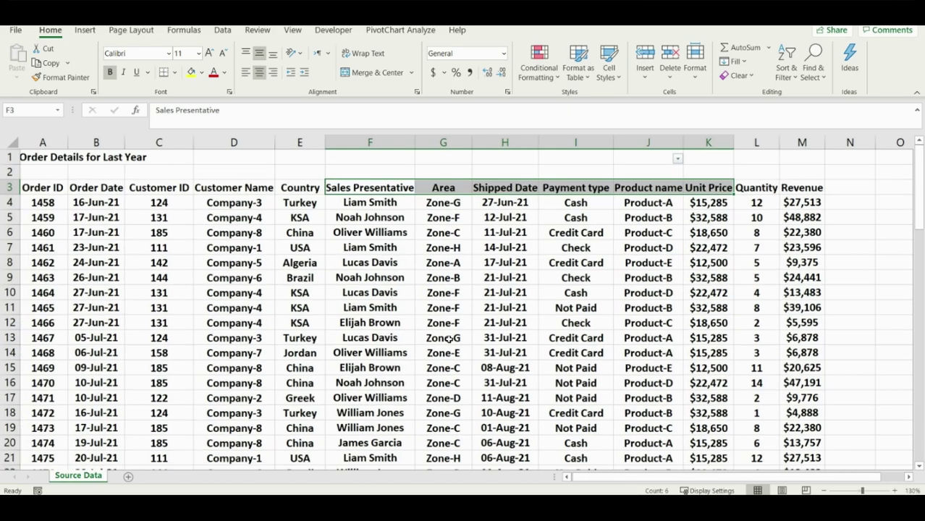
{"action": "scroll", "coordinate": [449, 338], "scroll_direction": "down", "scroll_amount": 1}
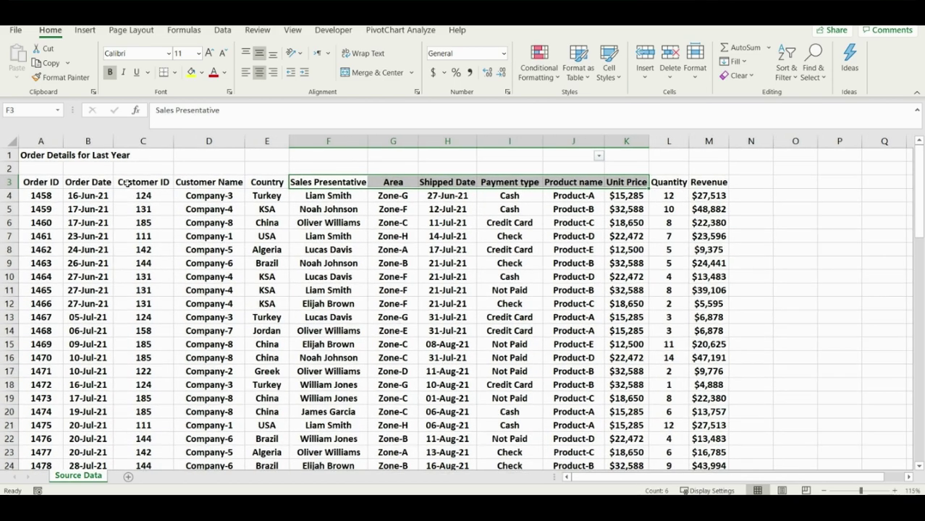
Select the Customer ID and Customer Name columns, then enlarge and restore row 5's height
{"action": "left_click_drag", "start_coordinate": [143, 141], "coordinate": [193, 136]}
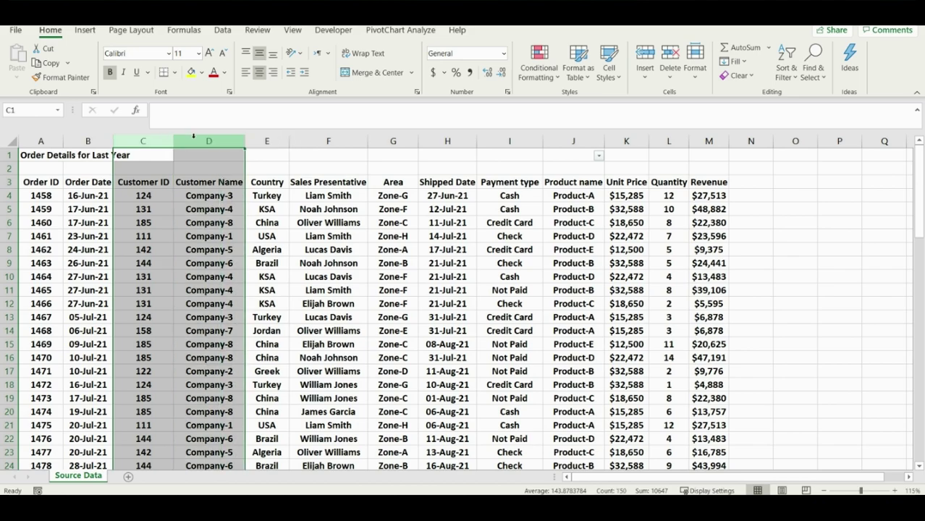
{"action": "left_click", "coordinate": [193, 194]}
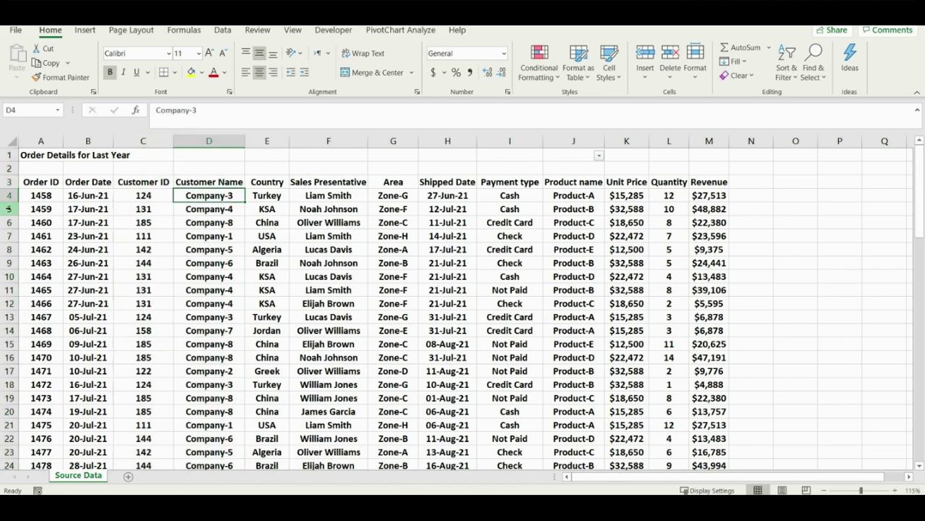
{"action": "left_click_drag", "start_coordinate": [8, 215], "coordinate": [9, 229]}
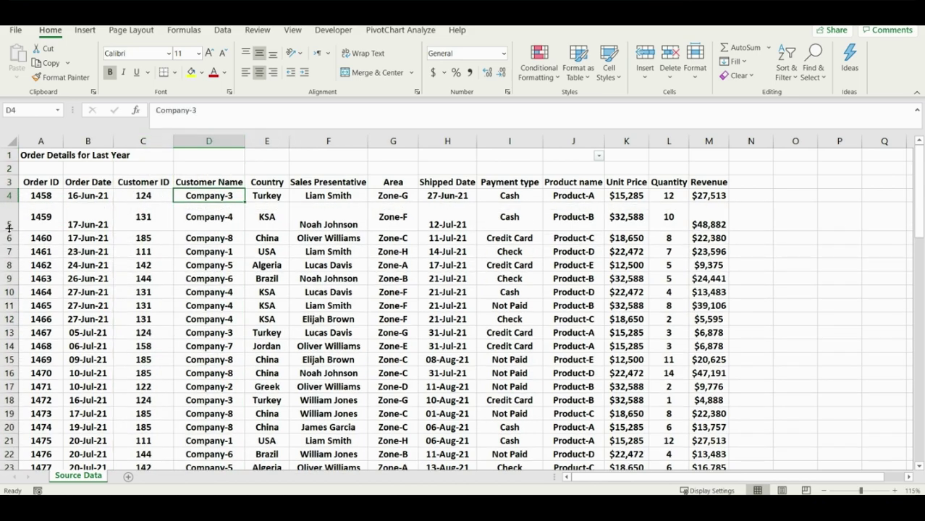
{"action": "double_click", "coordinate": [8, 229]}
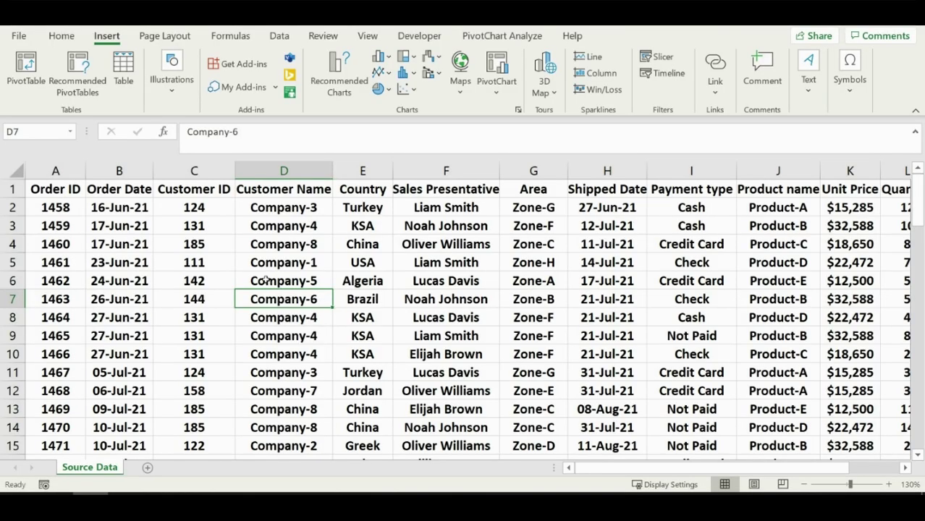
{"action": "scroll", "coordinate": [360, 257], "scroll_direction": "down", "scroll_amount": 1, "text": "ctrl"}
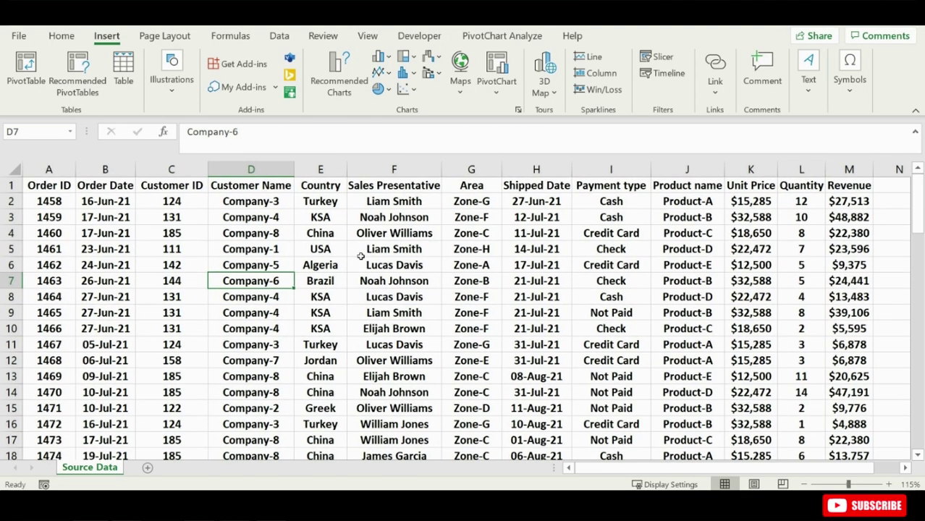
{"action": "left_click", "coordinate": [26, 80]}
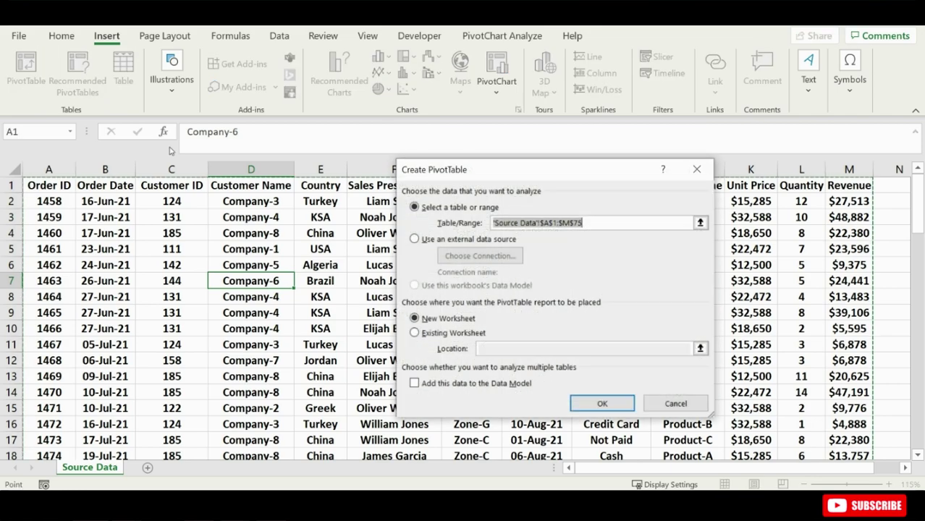
{"action": "left_click", "coordinate": [540, 227]}
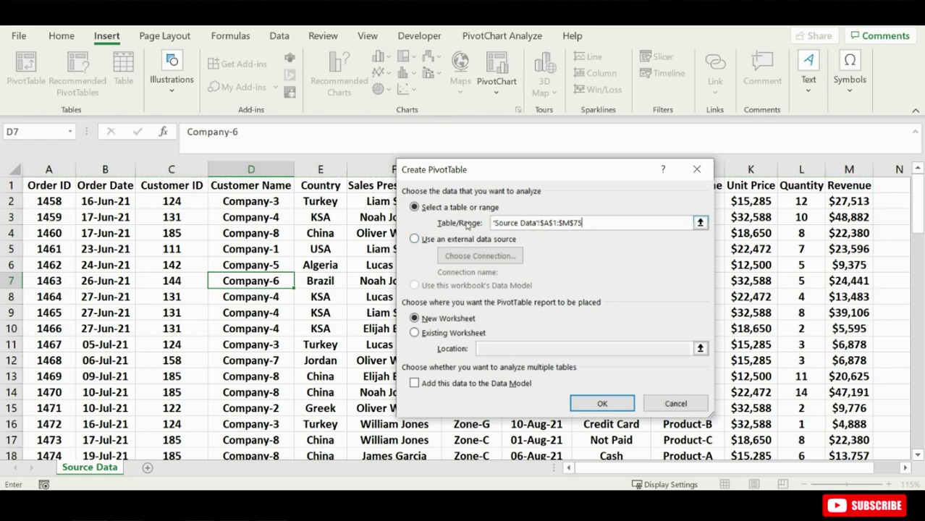
{"action": "left_click_drag", "start_coordinate": [582, 223], "coordinate": [535, 223]}
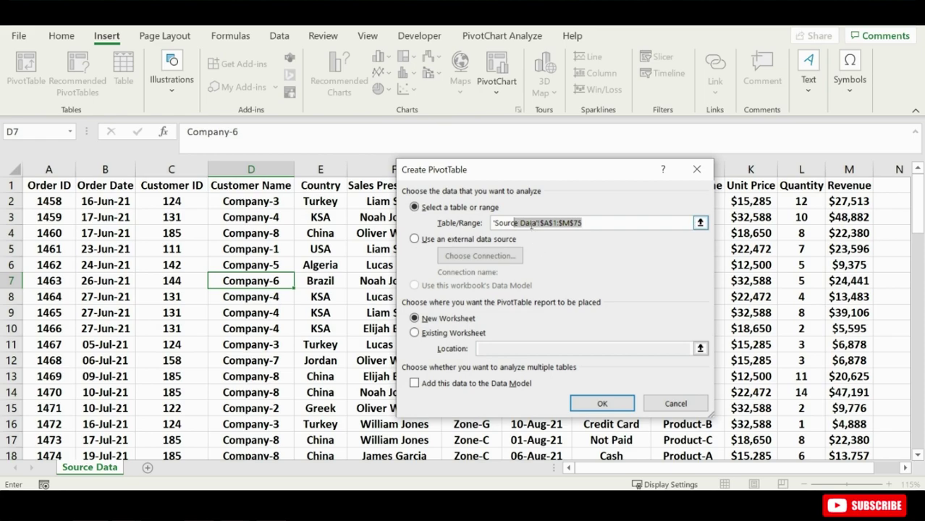
{"action": "left_click", "coordinate": [531, 224]}
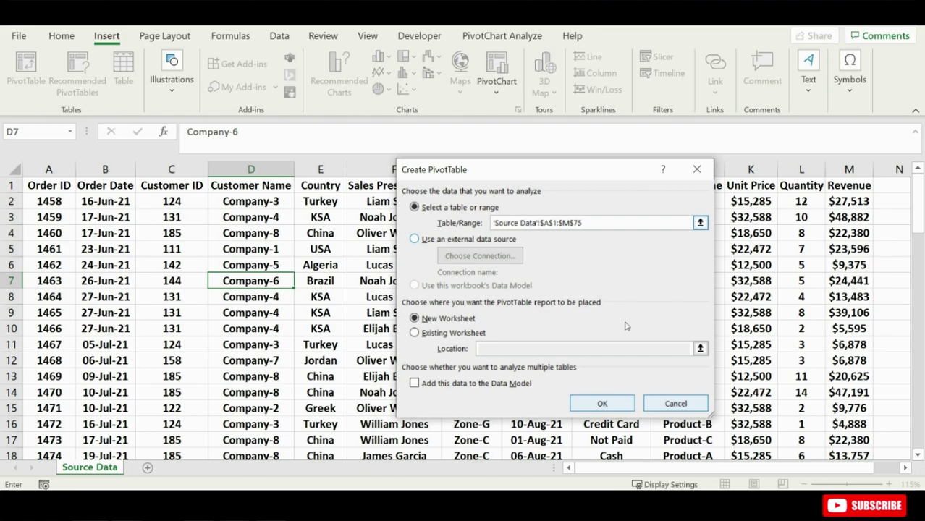
{"action": "left_click", "coordinate": [670, 403]}
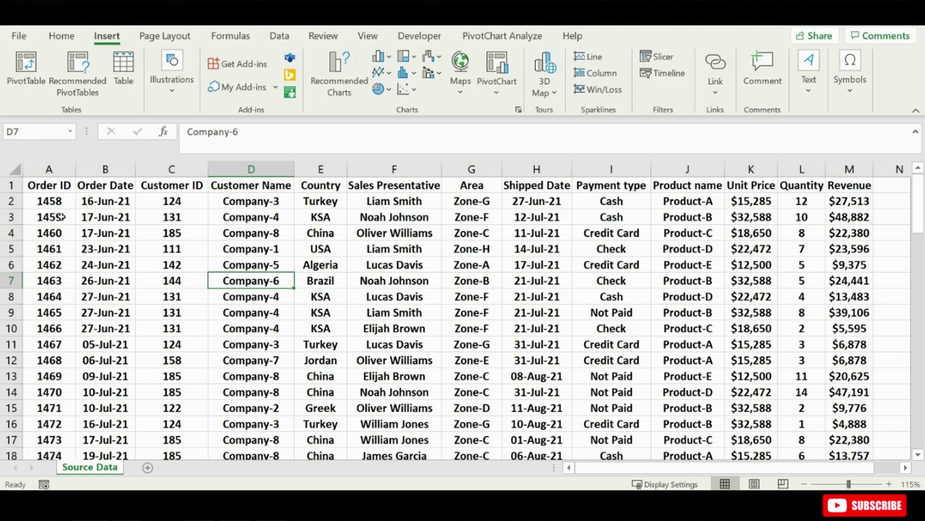
Convert the order data into a table and set its table style to None
{"action": "left_click", "coordinate": [122, 69]}
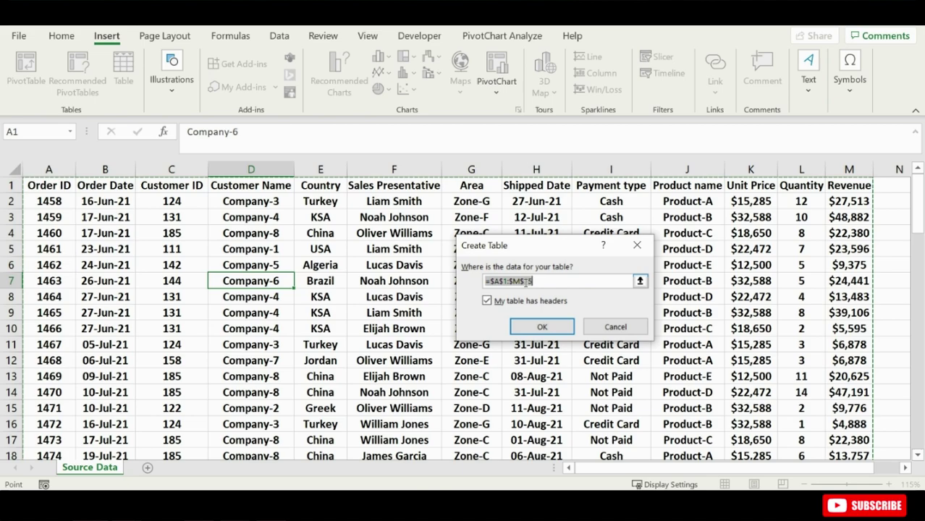
{"action": "left_click", "coordinate": [540, 325]}
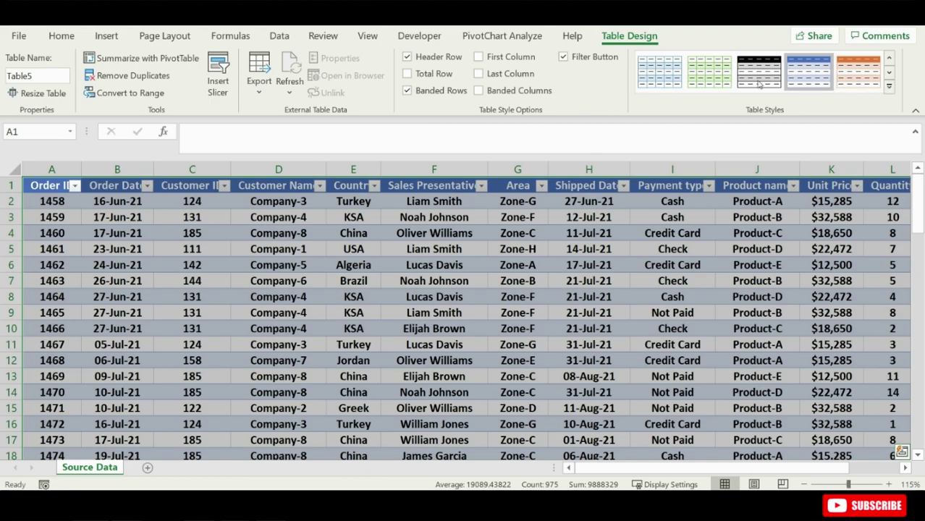
{"action": "left_click", "coordinate": [887, 86]}
{"action": "left_click", "coordinate": [586, 91]}
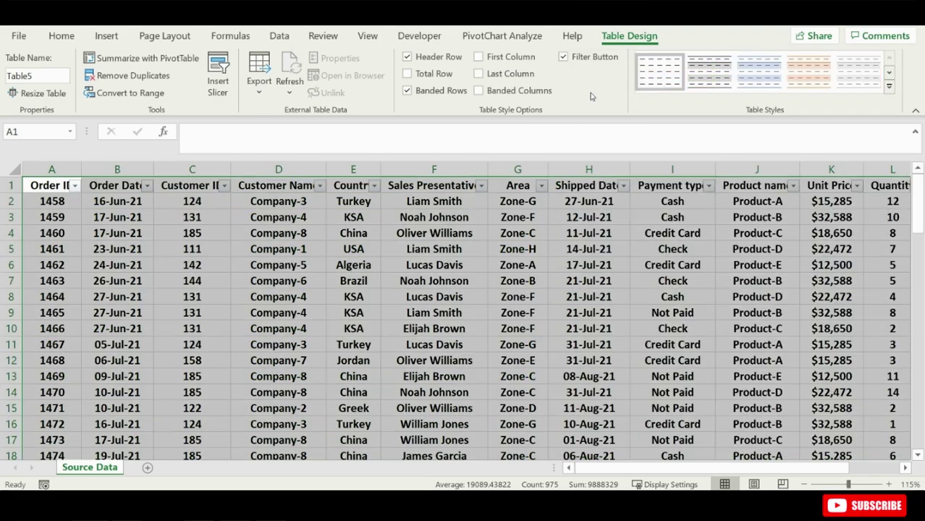
Enter 'Table' as the source table's name
{"action": "left_click", "coordinate": [238, 264]}
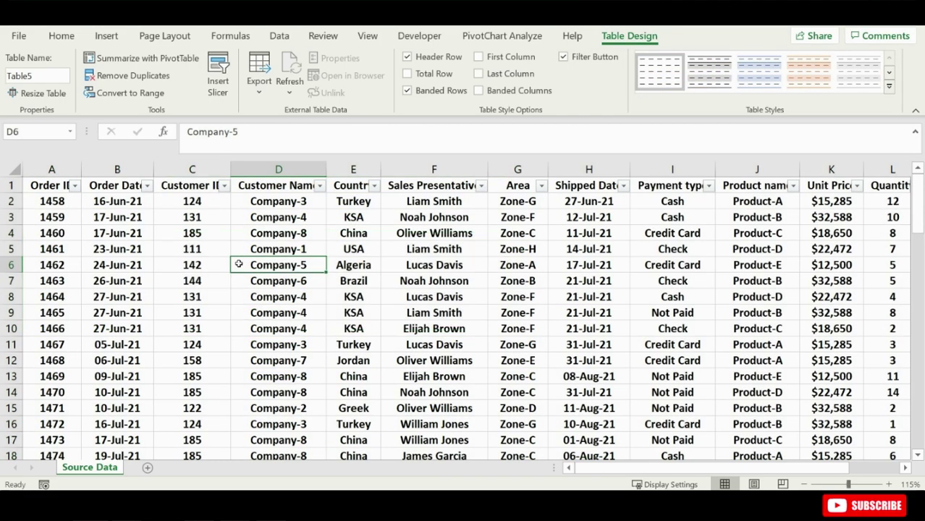
{"action": "left_click", "coordinate": [45, 76]}
{"action": "type", "text": "Table"}
Confirm the table name 'Table' and create PivotTable2 from it on a new Sheet2
{"action": "left_click", "coordinate": [192, 344]}
{"action": "left_click", "coordinate": [204, 364]}
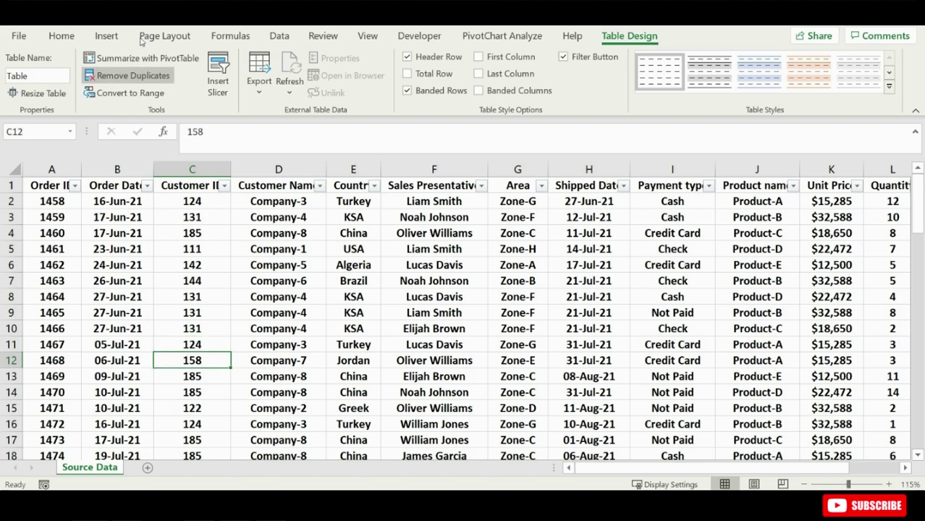
{"action": "left_click", "coordinate": [106, 35]}
{"action": "left_click", "coordinate": [26, 73]}
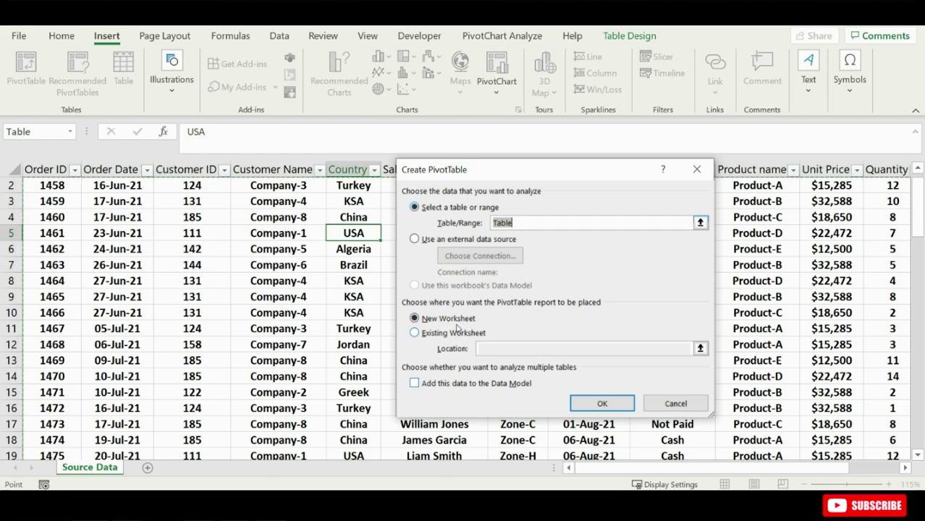
{"action": "left_click", "coordinate": [604, 405]}
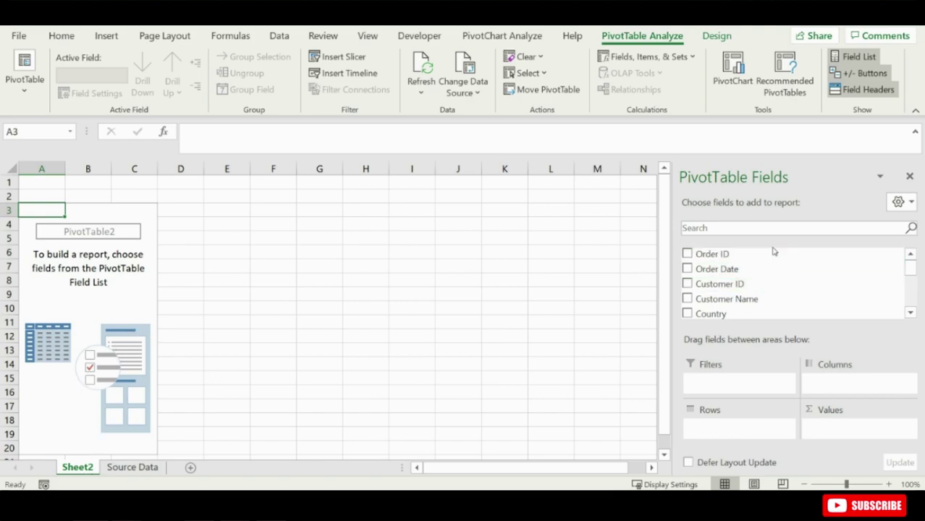
{"action": "mouse_move", "coordinate": [911, 267]}
{"action": "left_mouse_down"}
{"action": "mouse_move", "coordinate": [915, 307]}
{"action": "mouse_move", "coordinate": [912, 270]}
{"action": "left_mouse_up"}
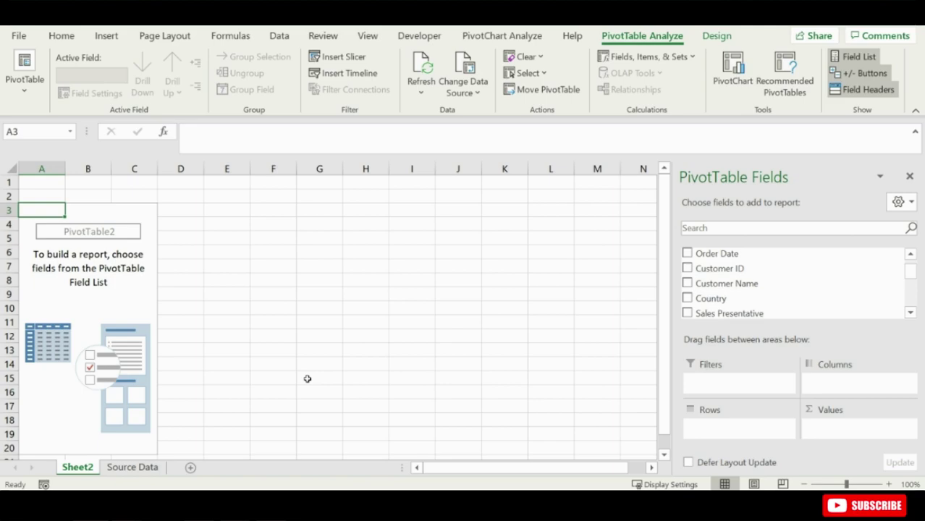
{"action": "left_click", "coordinate": [898, 203]}
{"action": "left_click", "coordinate": [772, 269]}
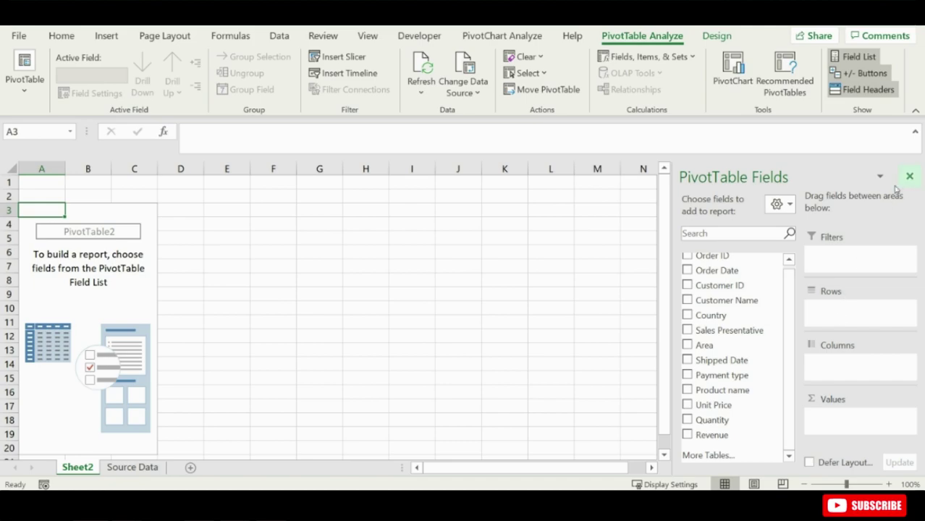
{"action": "left_click", "coordinate": [777, 204]}
{"action": "left_click", "coordinate": [781, 234]}
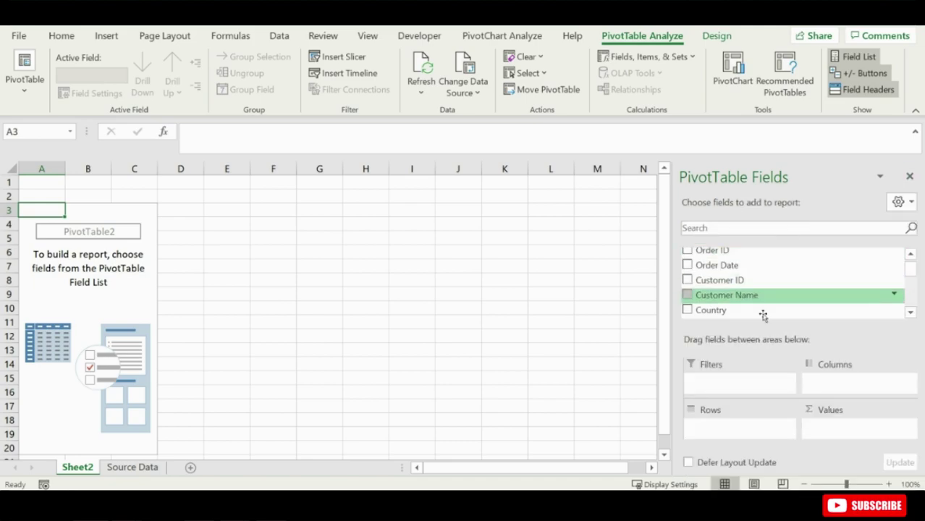
{"action": "left_click", "coordinate": [910, 280]}
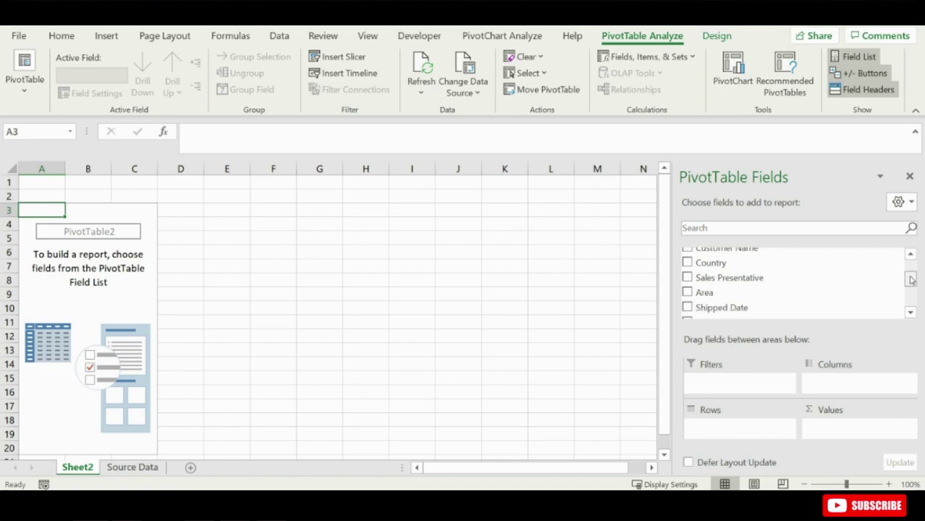
Put Sales Presentative into the pivot's Rows and Revenue into its Values
{"action": "left_click_drag", "start_coordinate": [775, 279], "coordinate": [745, 432]}
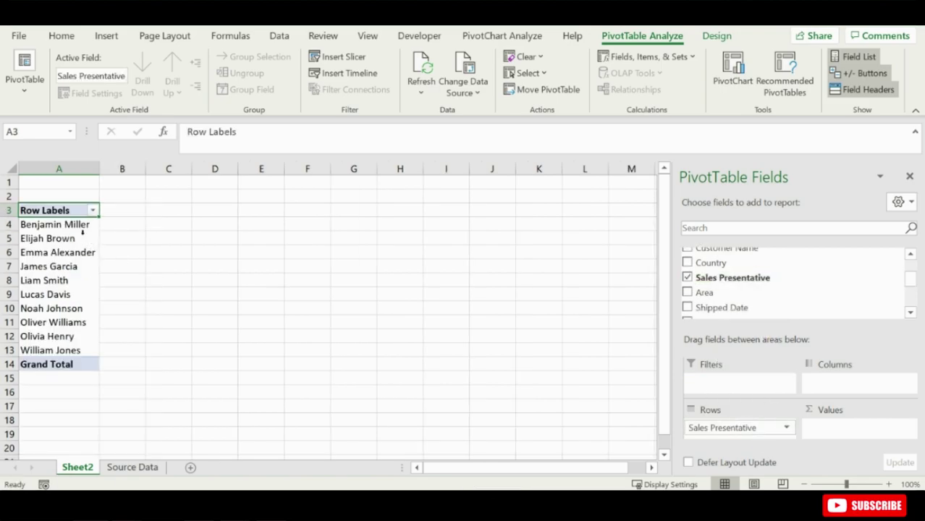
{"action": "left_click_drag", "start_coordinate": [82, 230], "coordinate": [83, 347]}
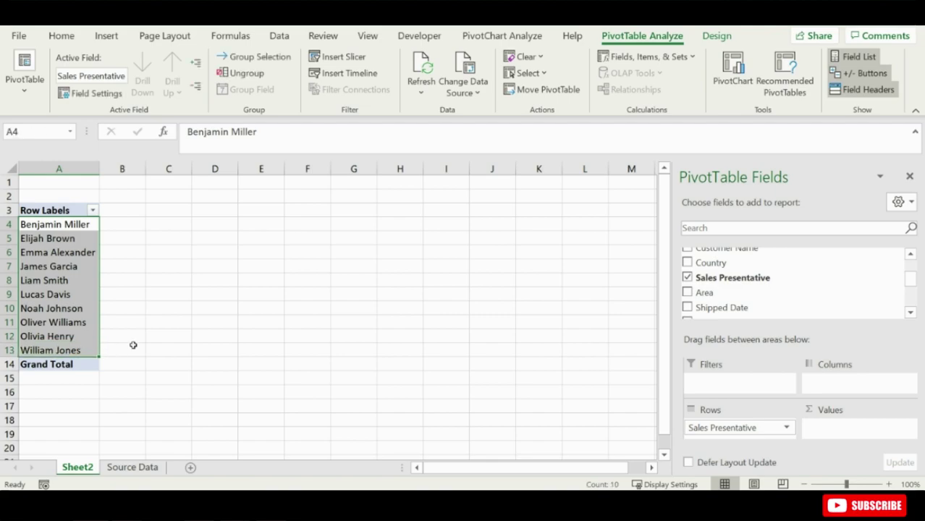
{"action": "left_click", "coordinate": [133, 346]}
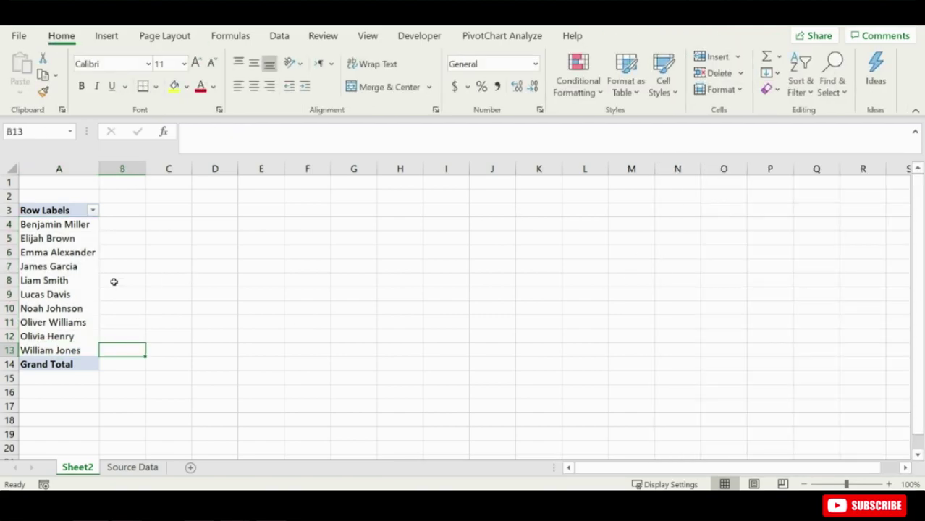
{"action": "left_click", "coordinate": [72, 288]}
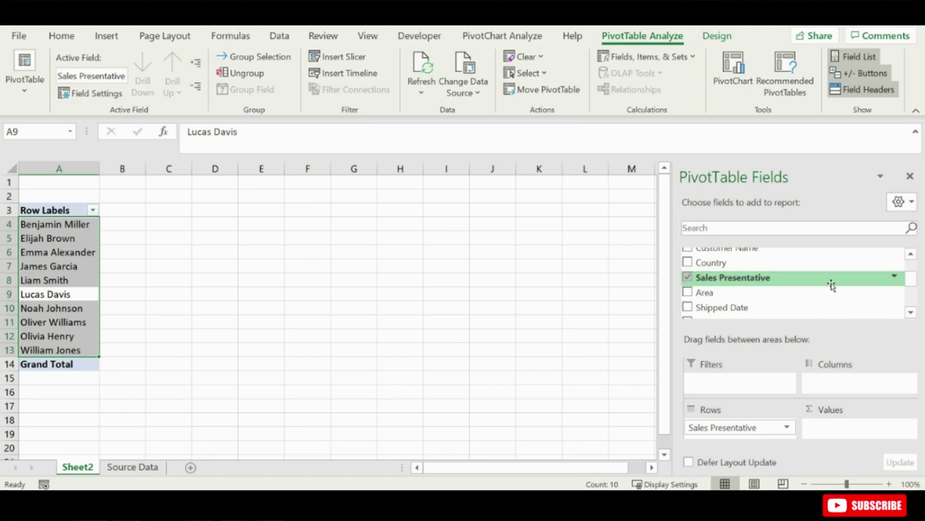
{"action": "scroll", "coordinate": [912, 283], "scroll_direction": "down", "scroll_amount": 3}
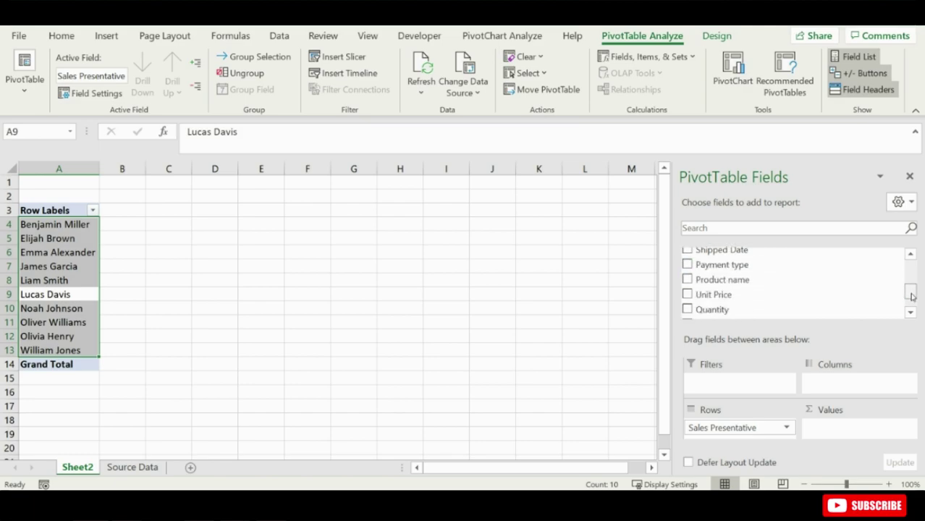
{"action": "left_click_drag", "start_coordinate": [729, 293], "coordinate": [822, 427]}
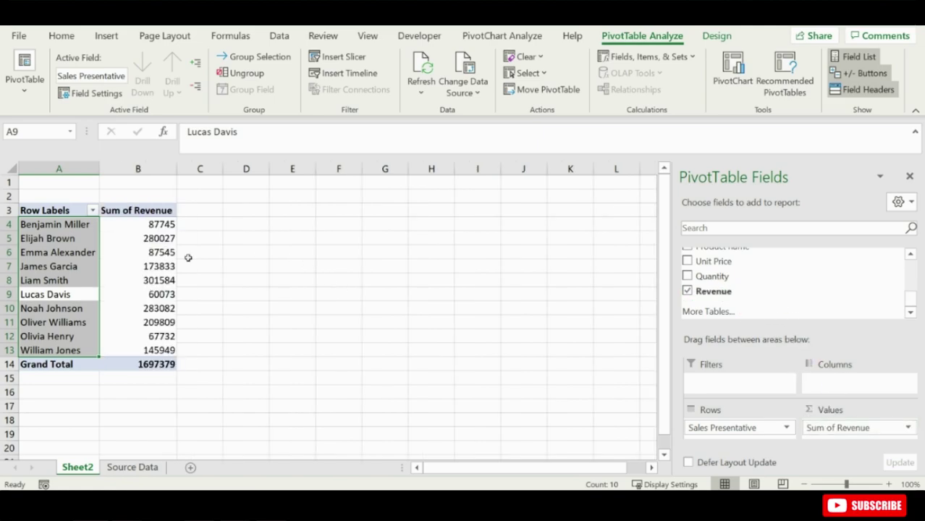
Select the 280027 revenue total in B5 and its pivot row, then go to Source Data
{"action": "left_click", "coordinate": [171, 241]}
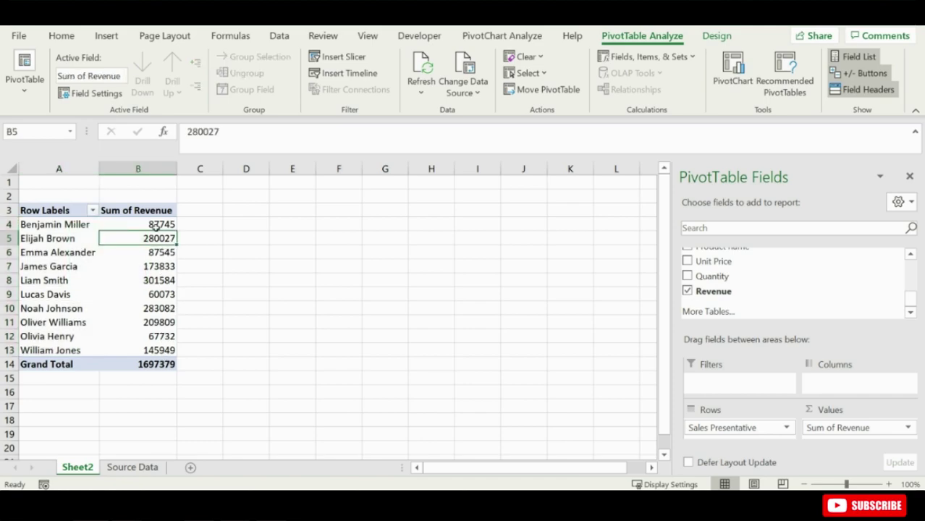
{"action": "mouse_move", "coordinate": [156, 227]}
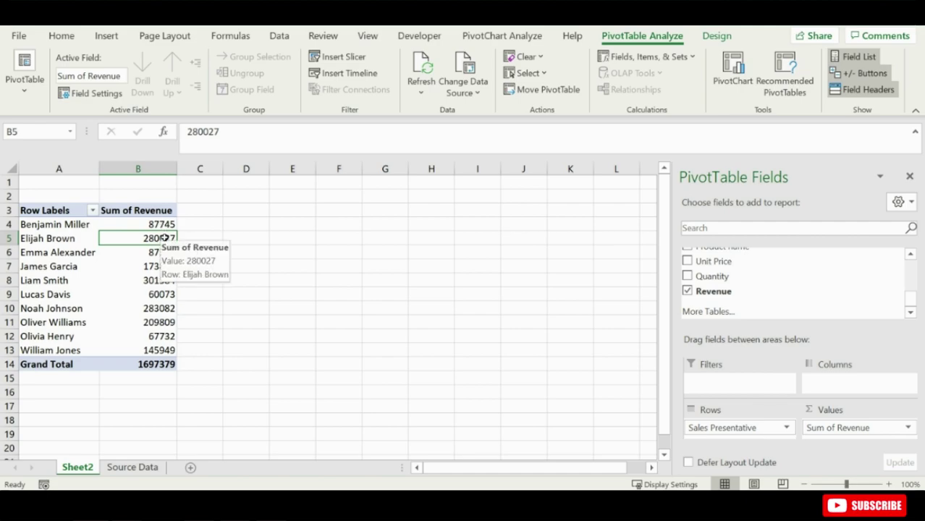
{"action": "left_click_drag", "start_coordinate": [165, 239], "coordinate": [73, 238]}
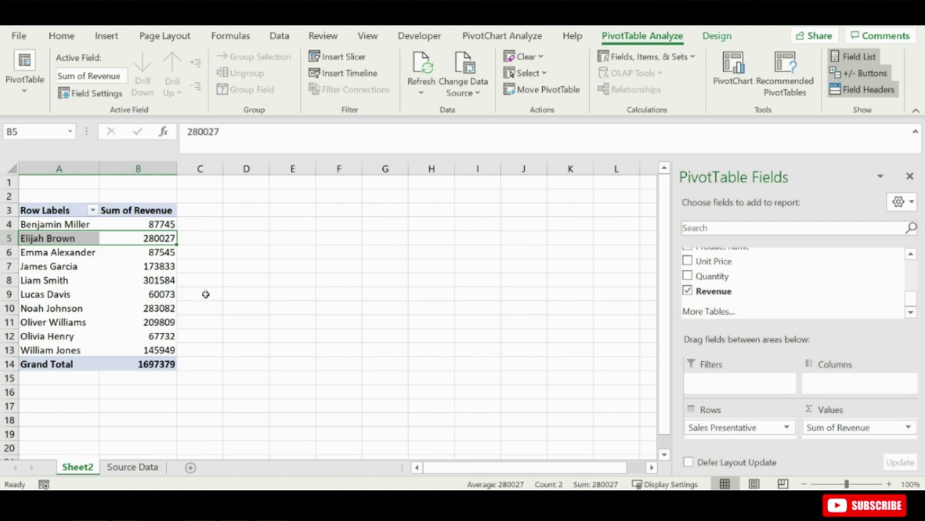
{"action": "left_click", "coordinate": [133, 468]}
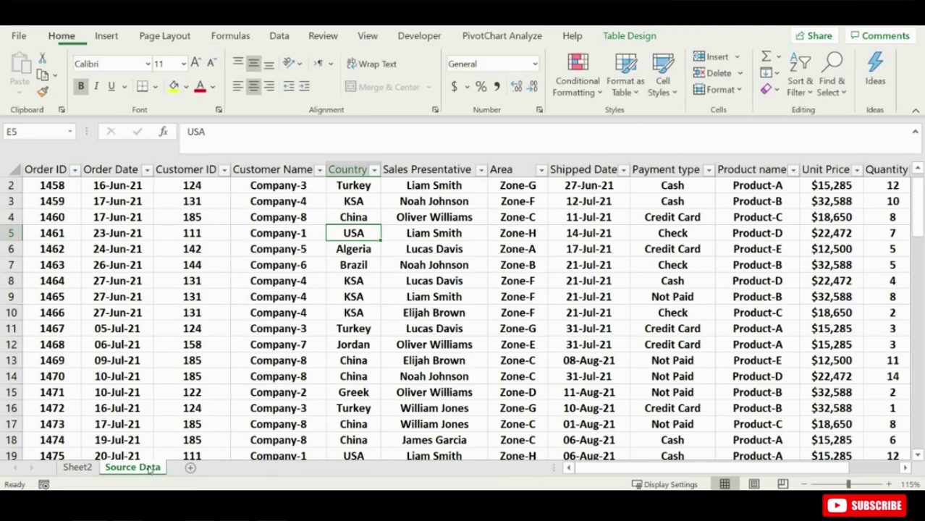
Filter the Sales Presentative column to only the representative with 280027 pivot revenue
{"action": "left_click", "coordinate": [481, 170]}
{"action": "left_click", "coordinate": [344, 332]}
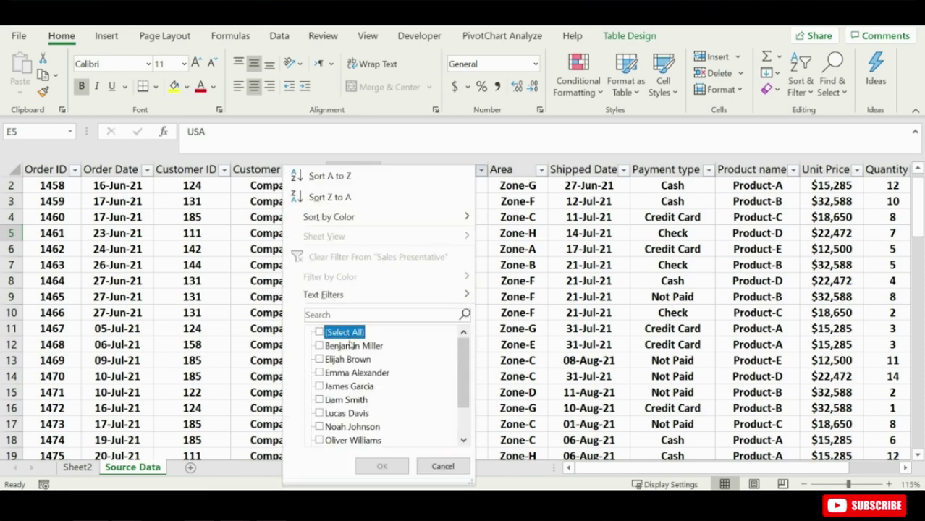
{"action": "left_click", "coordinate": [349, 360]}
{"action": "left_click", "coordinate": [382, 467]}
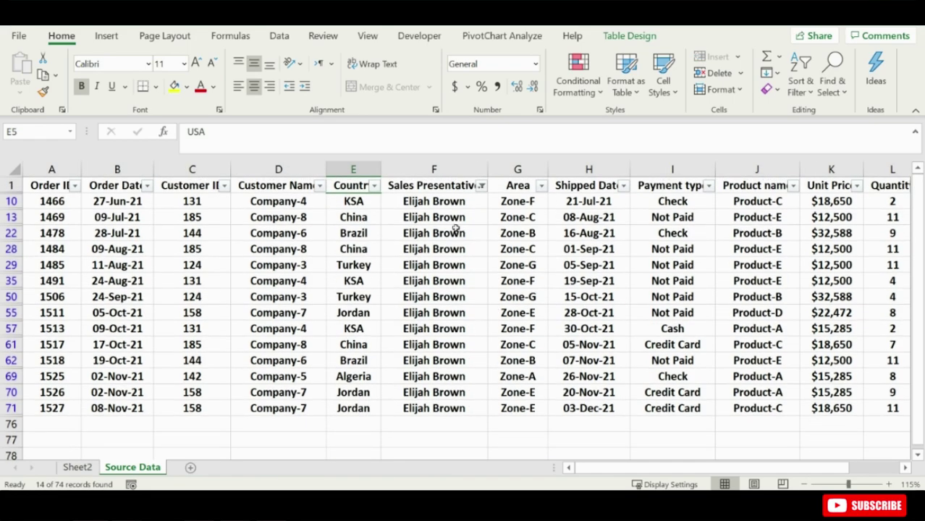
Select the filtered rows and Revenue cells to confirm 14 orders summing to 280,027
{"action": "left_click_drag", "start_coordinate": [448, 200], "coordinate": [434, 408]}
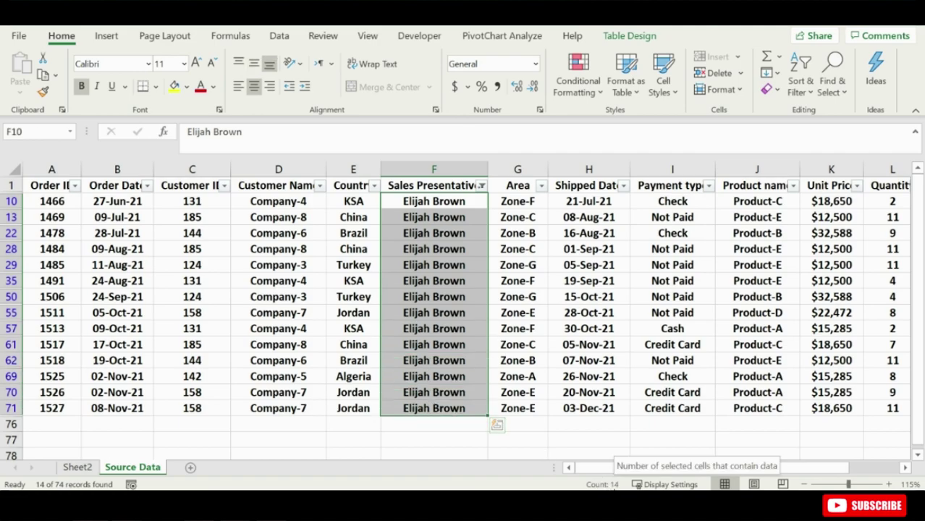
{"action": "left_click", "coordinate": [519, 264]}
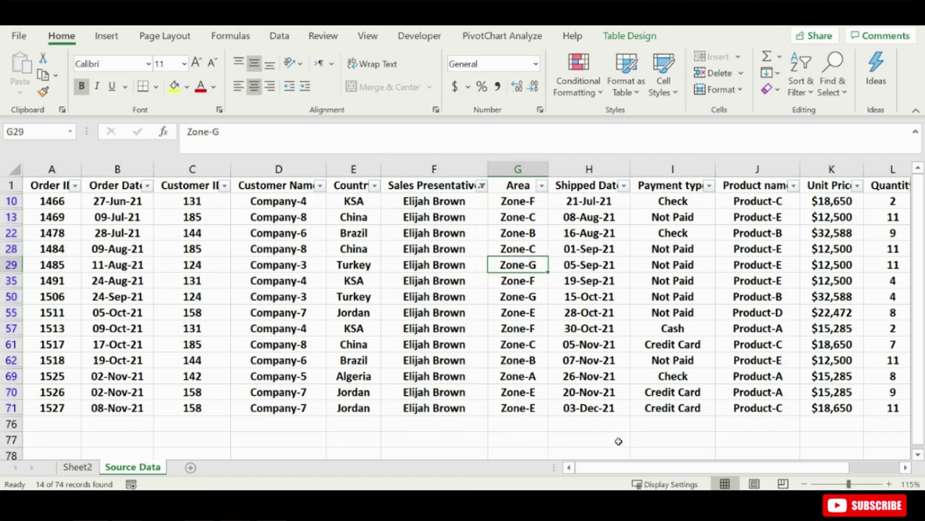
{"action": "left_click_drag", "start_coordinate": [647, 469], "coordinate": [696, 470]}
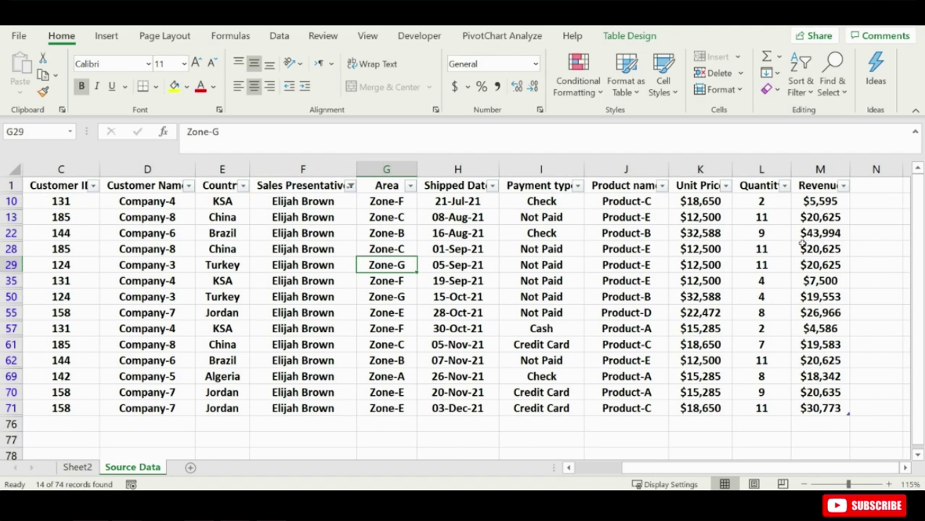
{"action": "left_click_drag", "start_coordinate": [826, 204], "coordinate": [826, 410]}
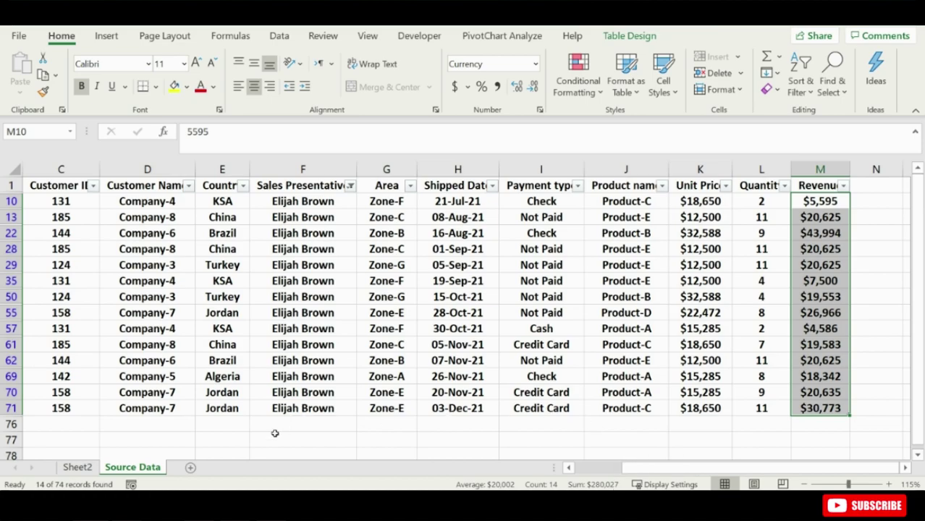
{"action": "left_click", "coordinate": [78, 468]}
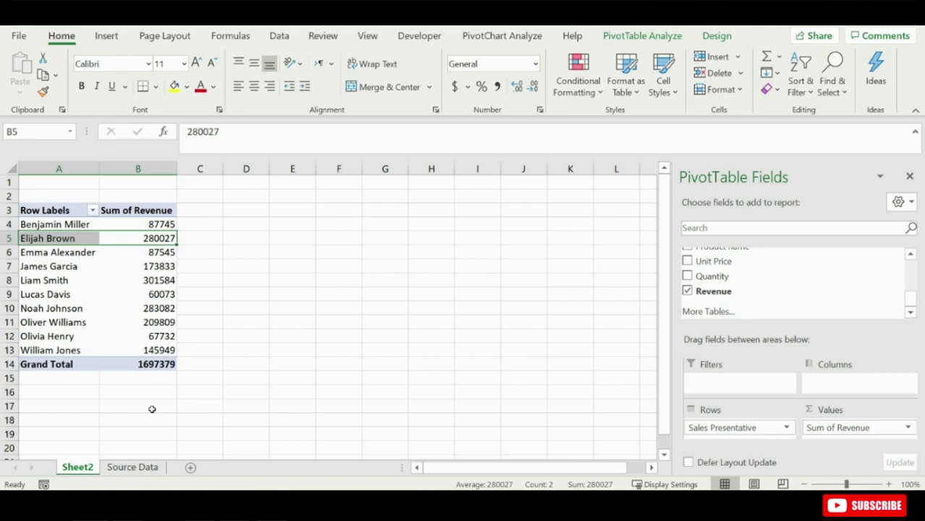
{"action": "left_click_drag", "start_coordinate": [148, 237], "coordinate": [79, 242]}
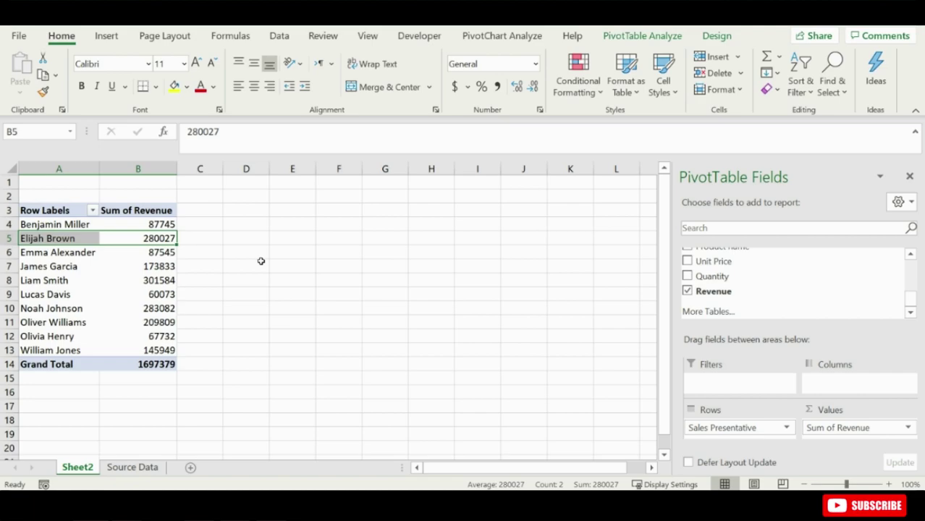
{"action": "left_click", "coordinate": [234, 275]}
{"action": "left_click", "coordinate": [152, 274]}
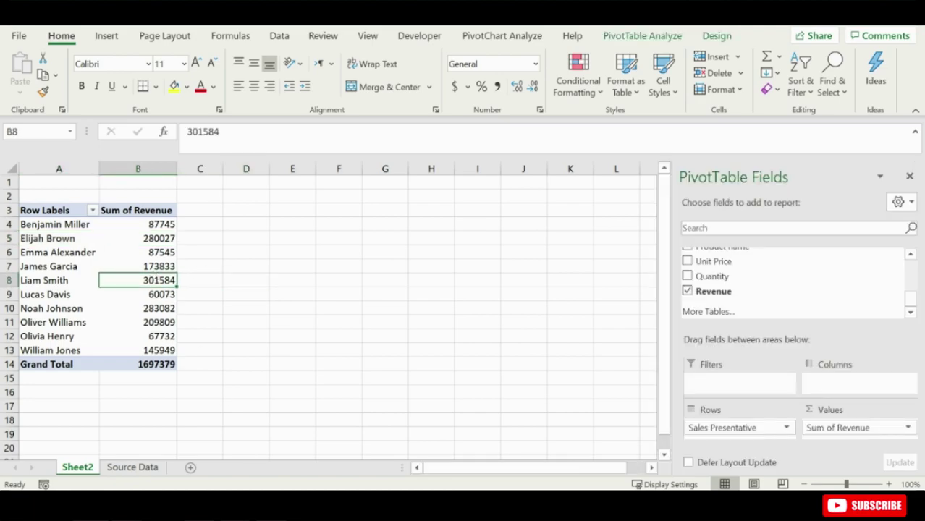
Format the Sum of Revenue field as Currency with 0 decimal places
{"action": "mouse_move", "coordinate": [166, 248]}
{"action": "right_click", "coordinate": [141, 254]}
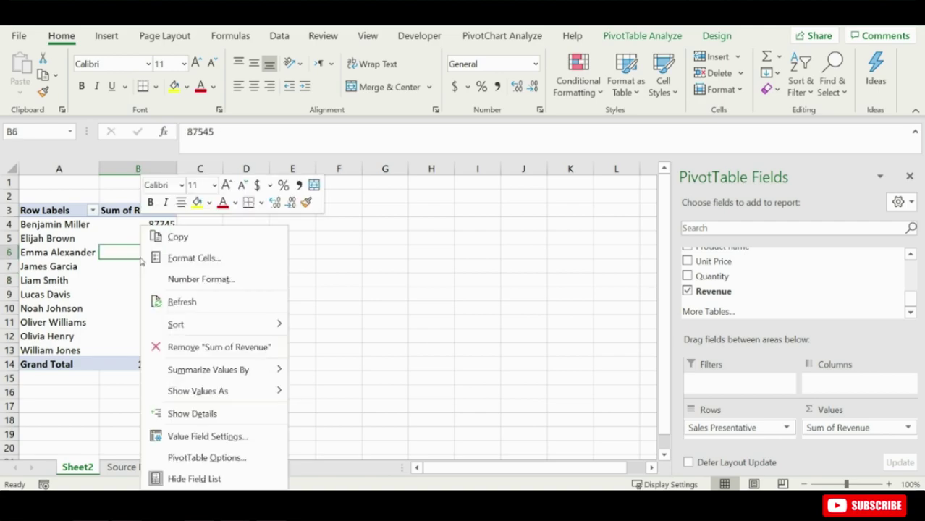
{"action": "left_click", "coordinate": [209, 438]}
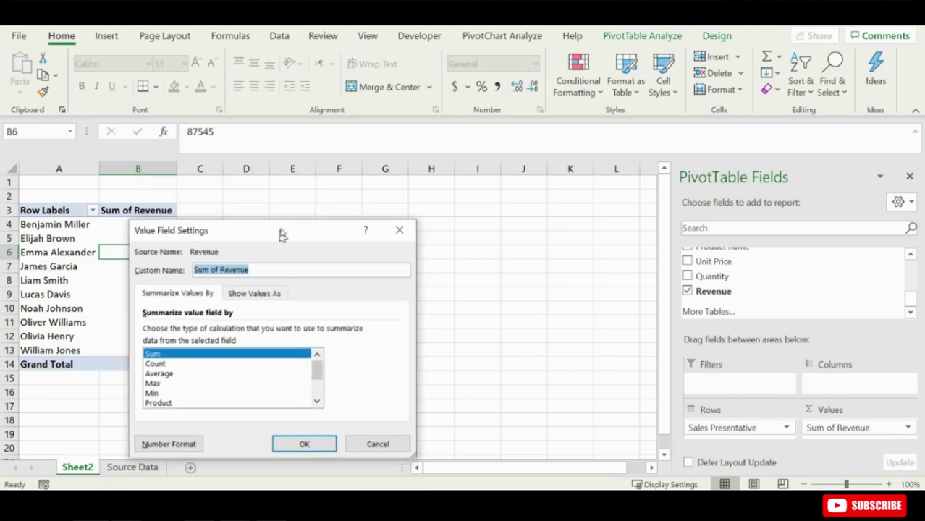
{"action": "left_click_drag", "start_coordinate": [283, 235], "coordinate": [304, 196]}
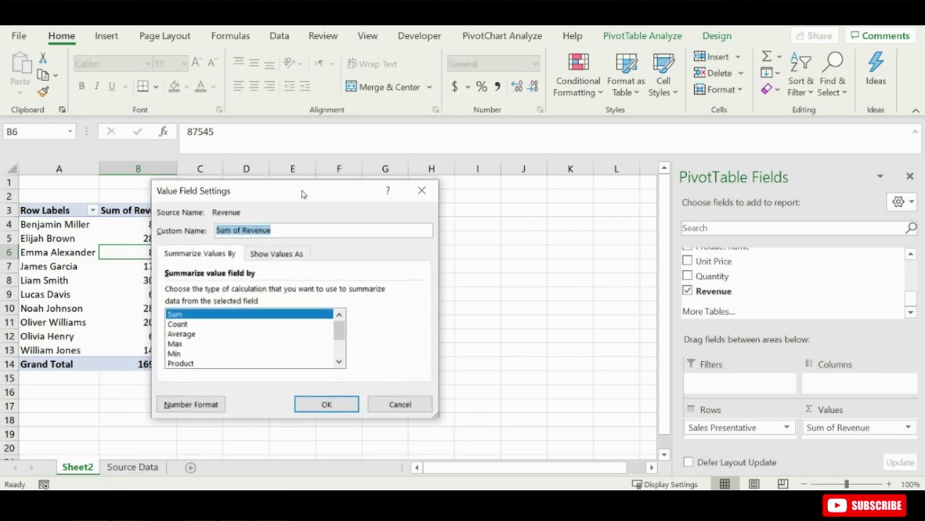
{"action": "left_click", "coordinate": [194, 405]}
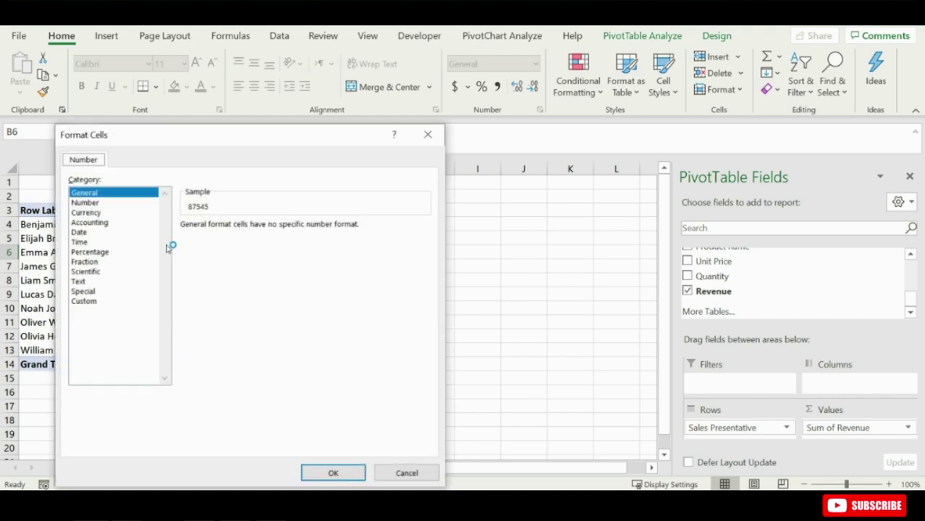
{"action": "left_click", "coordinate": [98, 212]}
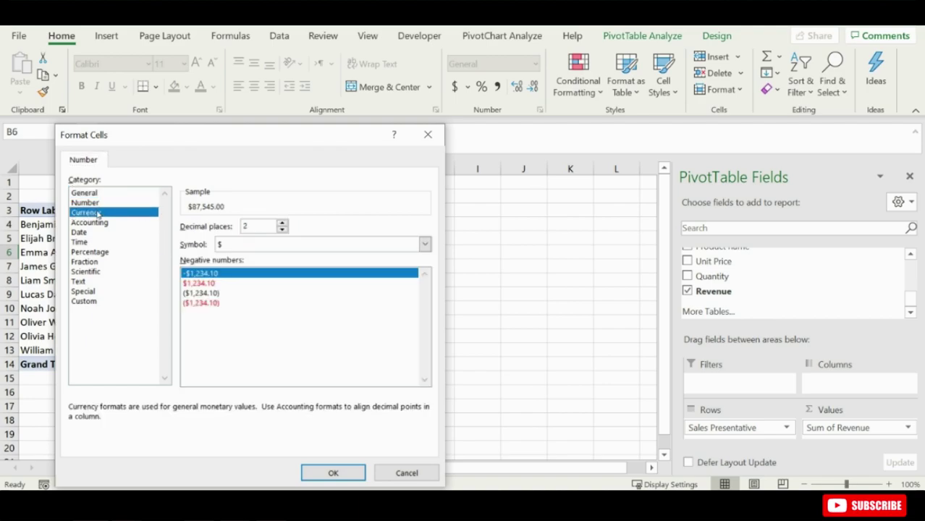
{"action": "left_click", "coordinate": [282, 229]}
{"action": "left_click", "coordinate": [283, 230]}
{"action": "left_click", "coordinate": [333, 473]}
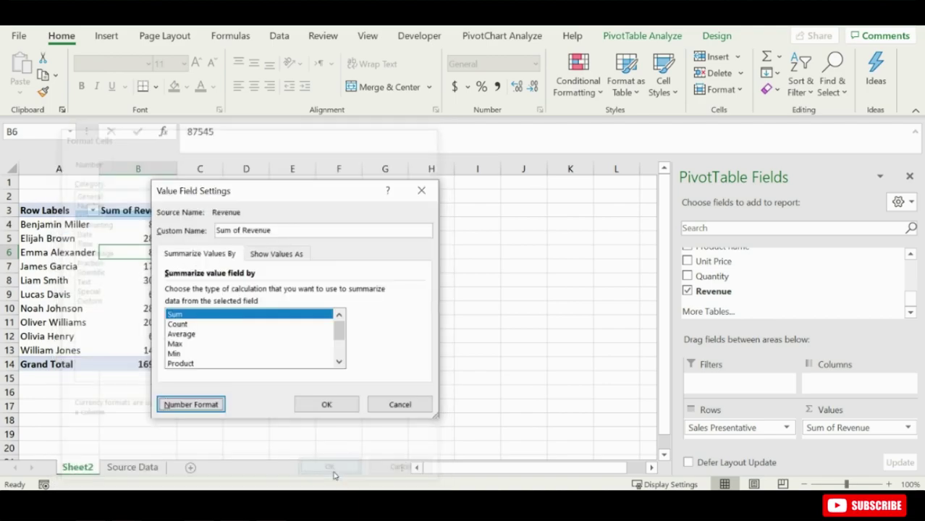
{"action": "left_click", "coordinate": [327, 405]}
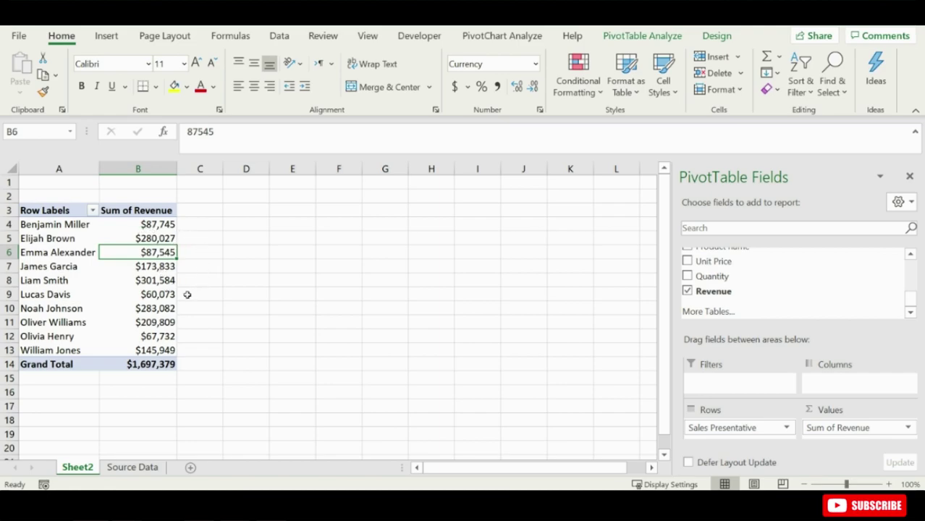
Sort the pivot's representatives by Sum of Revenue, largest to smallest
{"action": "left_click", "coordinate": [140, 267]}
{"action": "right_click", "coordinate": [140, 267]}
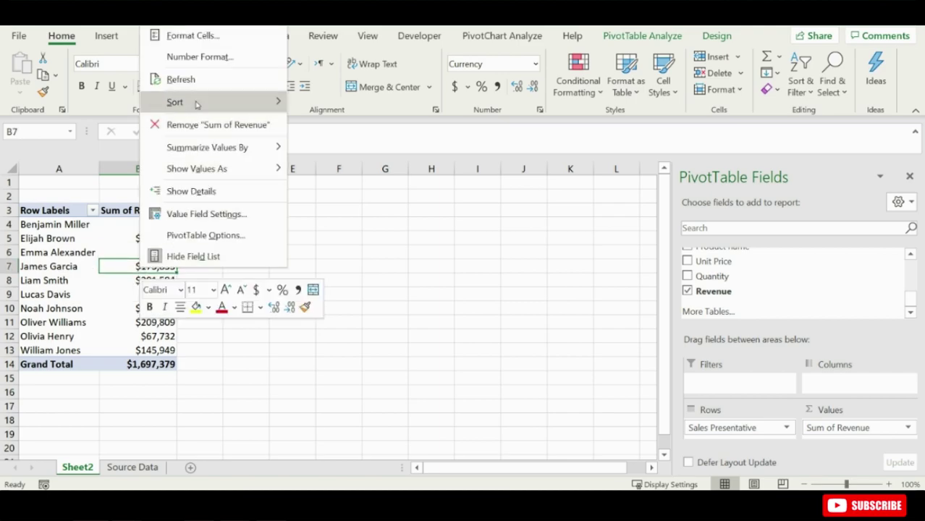
{"action": "mouse_move", "coordinate": [201, 102]}
{"action": "left_click", "coordinate": [321, 125]}
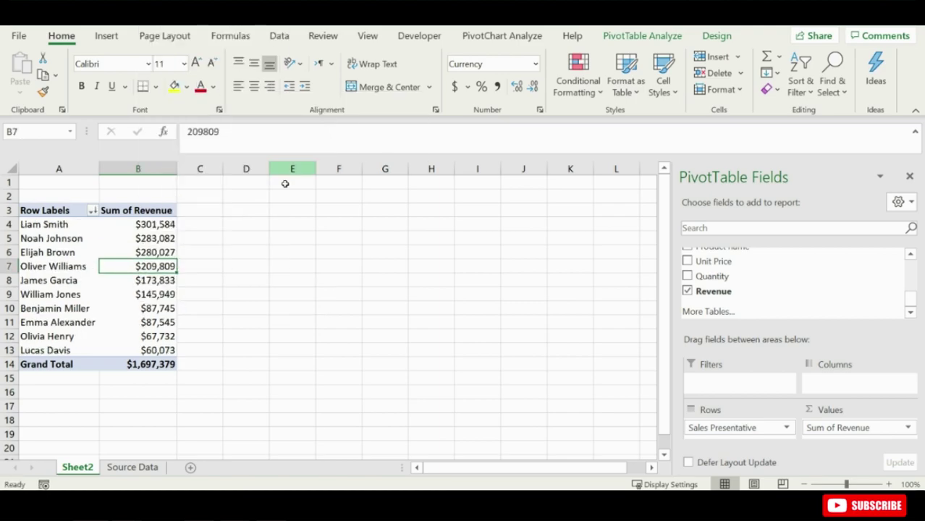
Check the top revenue row at $301,584 and the lowest at $60,073
{"action": "left_click", "coordinate": [228, 262]}
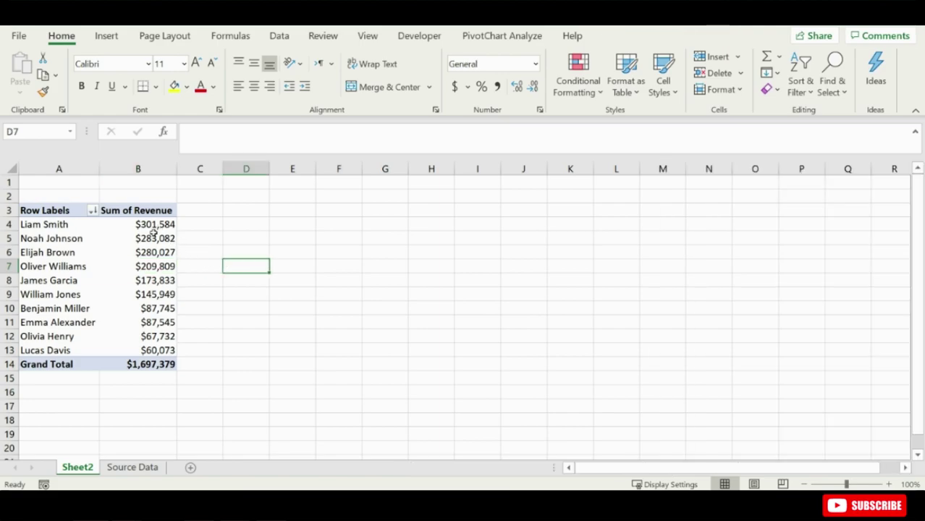
{"action": "left_click", "coordinate": [138, 292]}
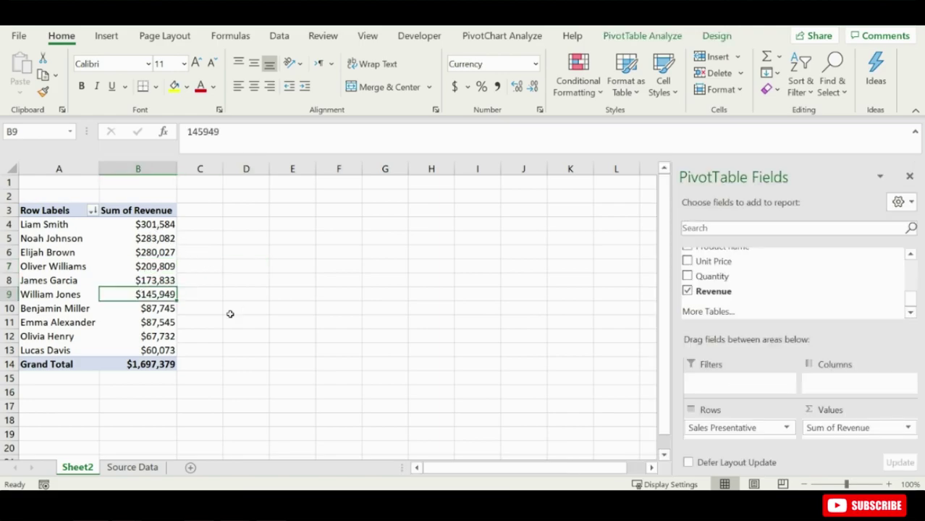
{"action": "left_click_drag", "start_coordinate": [168, 225], "coordinate": [77, 225]}
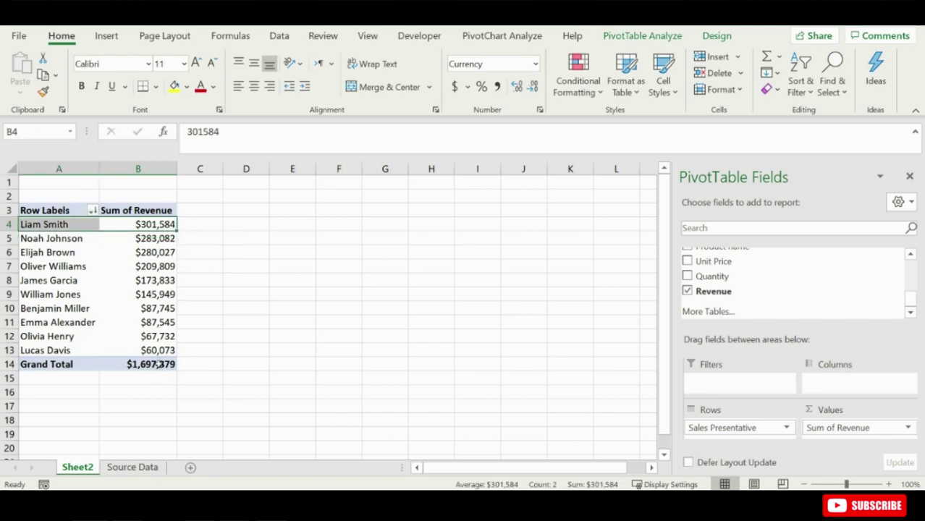
{"action": "left_click_drag", "start_coordinate": [158, 352], "coordinate": [87, 346]}
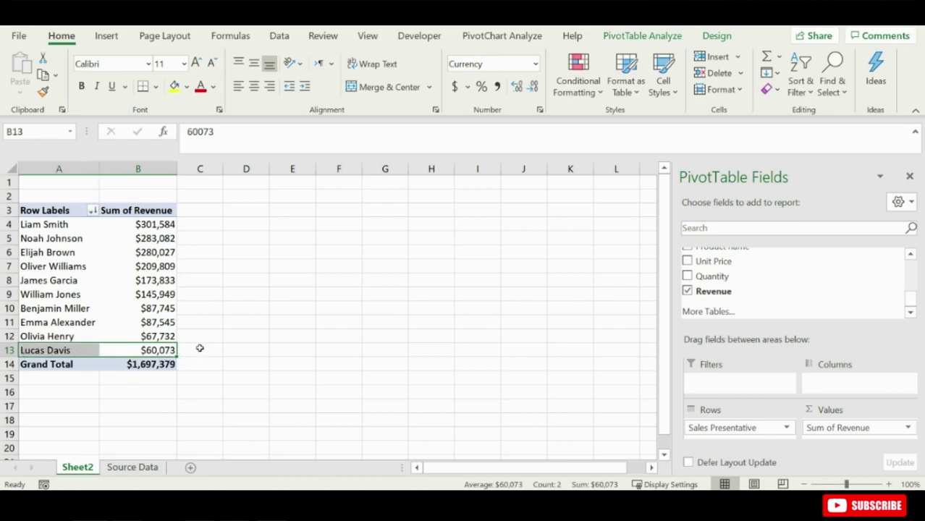
{"action": "left_click", "coordinate": [184, 289]}
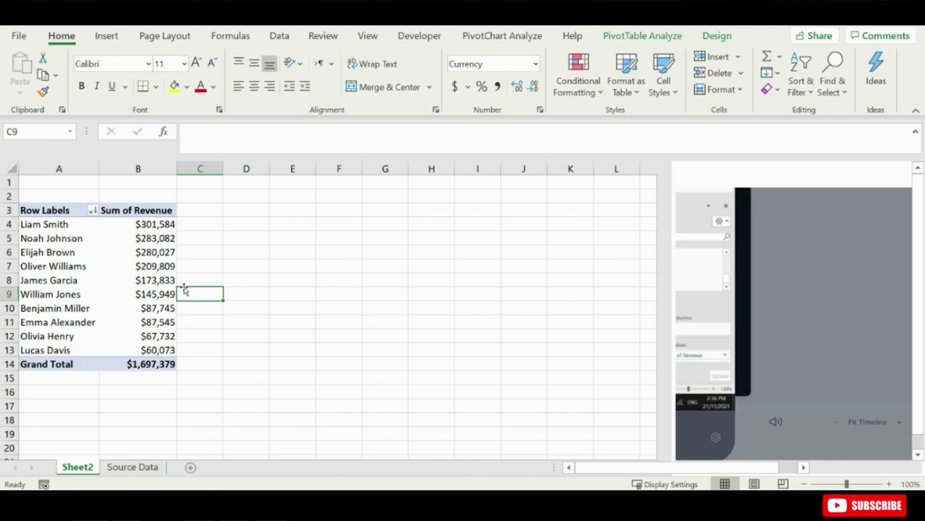
{"action": "left_click", "coordinate": [158, 240]}
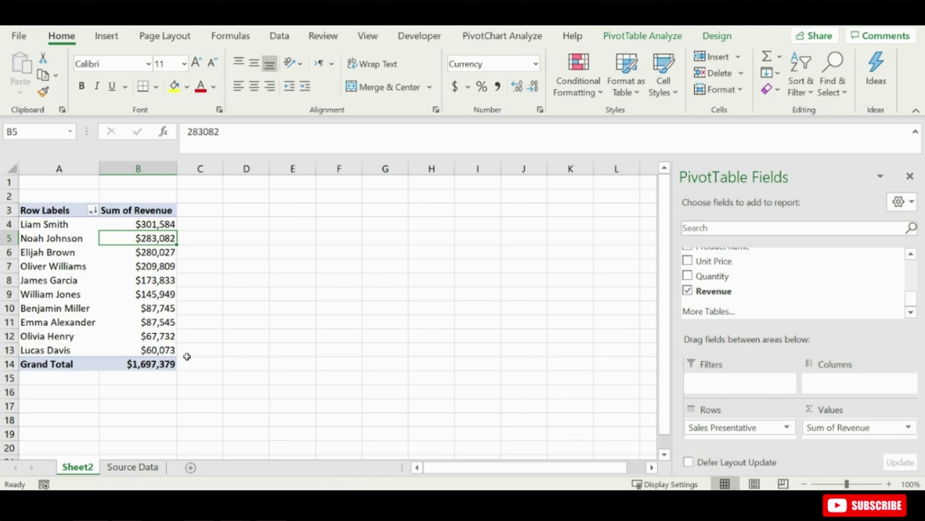
Drag Sum of Revenue out of the pivot's Values area
{"action": "left_click_drag", "start_coordinate": [838, 428], "coordinate": [628, 417]}
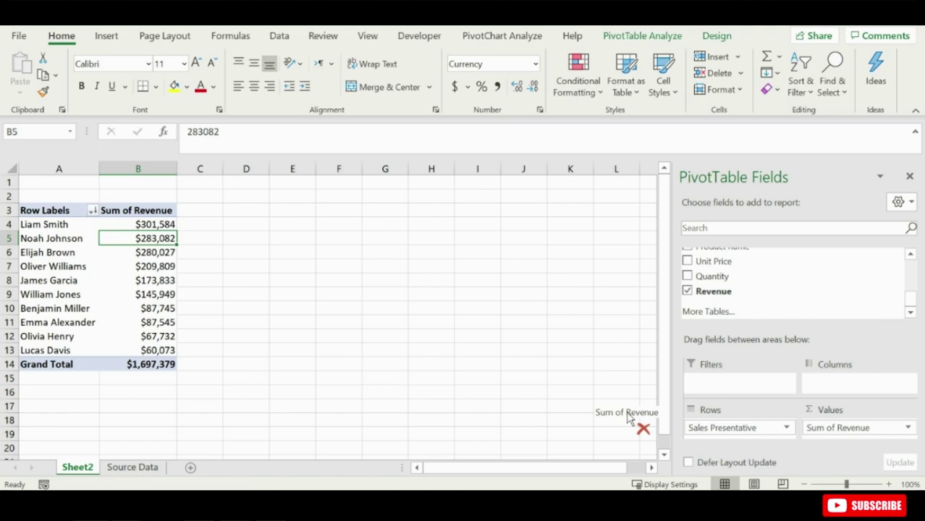
{"action": "left_click_drag", "start_coordinate": [627, 418], "coordinate": [626, 412]}
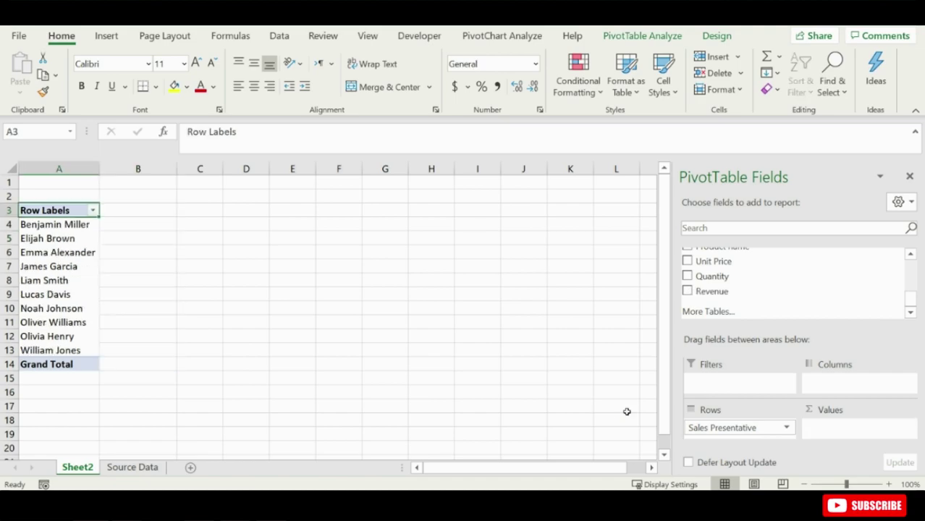
{"action": "left_click_drag", "start_coordinate": [626, 411], "coordinate": [621, 411]}
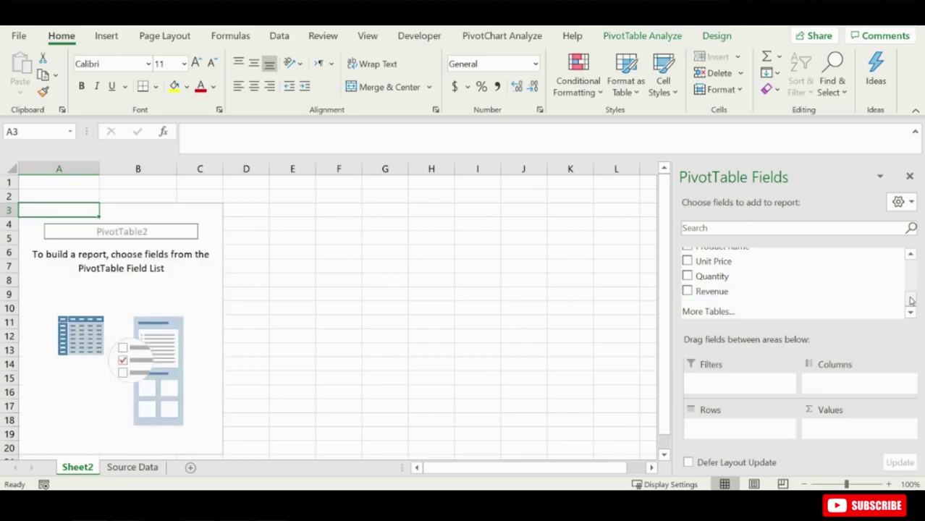
Build the pivot with Country in the rows and summed Revenue in the values
{"action": "left_click_drag", "start_coordinate": [912, 301], "coordinate": [921, 275]}
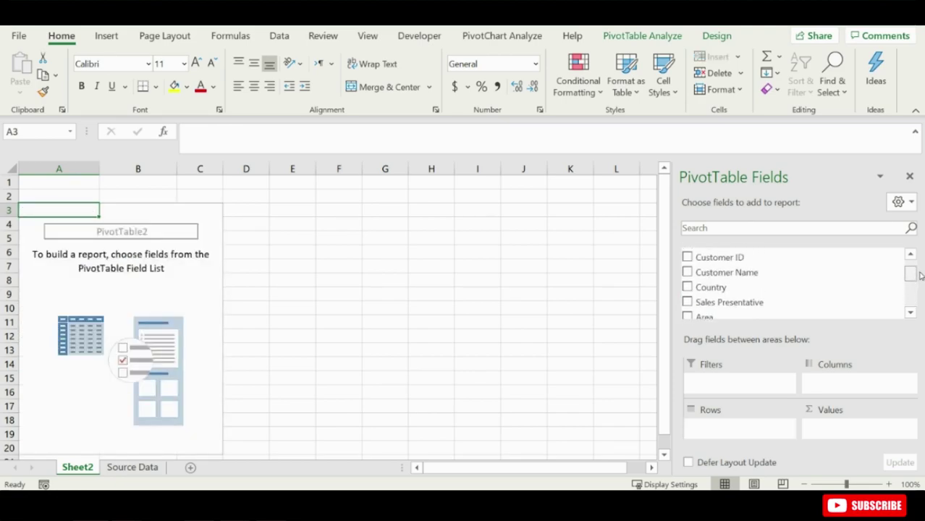
{"action": "left_click_drag", "start_coordinate": [734, 290], "coordinate": [731, 438]}
{"action": "left_click_drag", "start_coordinate": [912, 275], "coordinate": [913, 300]}
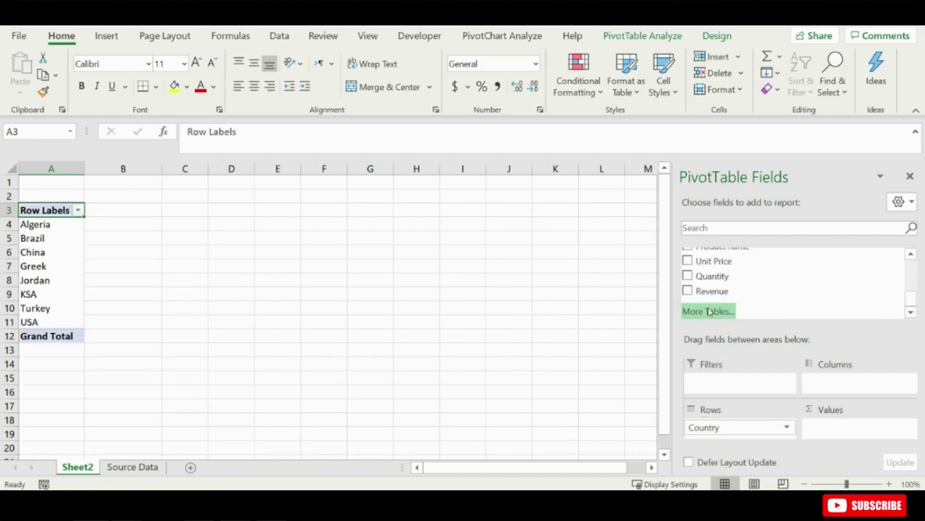
{"action": "left_click_drag", "start_coordinate": [702, 291], "coordinate": [833, 436]}
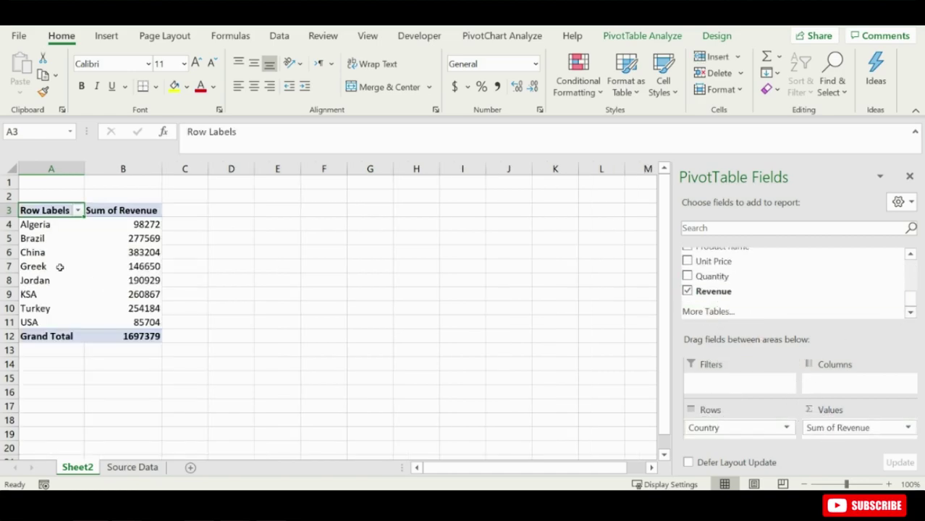
Sort the countries by revenue, largest first
{"action": "right_click", "coordinate": [123, 253]}
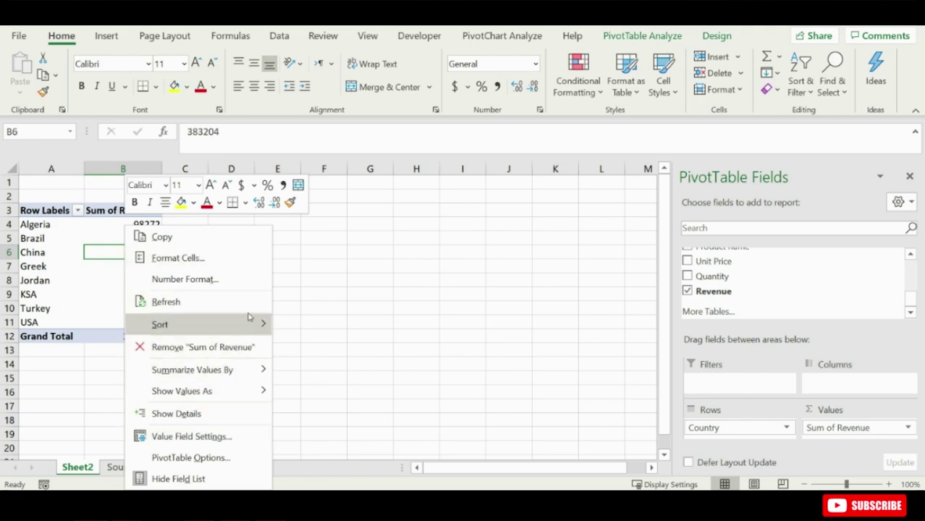
{"action": "mouse_move", "coordinate": [254, 324]}
{"action": "left_click", "coordinate": [308, 346]}
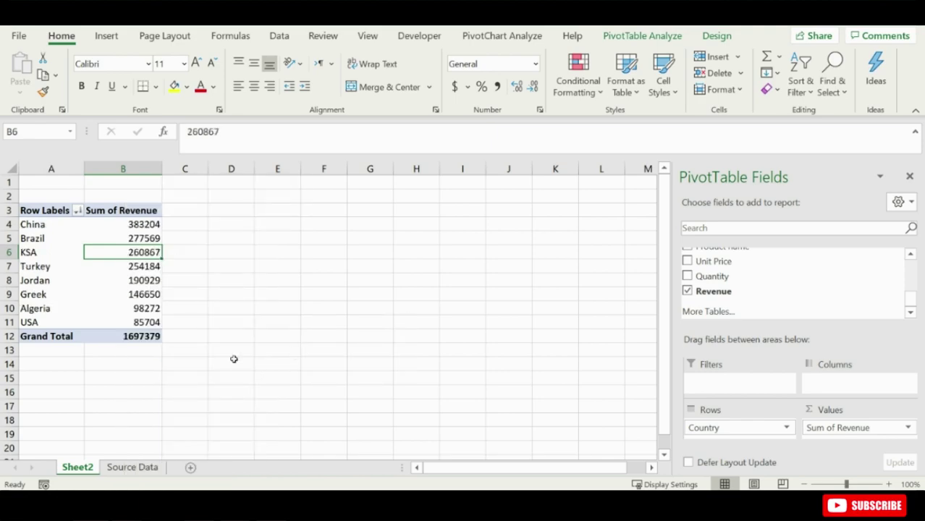
Format Sum of Revenue as Currency with 0 decimal places, e.g. China $383,204
{"action": "right_click", "coordinate": [140, 295]}
{"action": "left_click", "coordinate": [219, 250]}
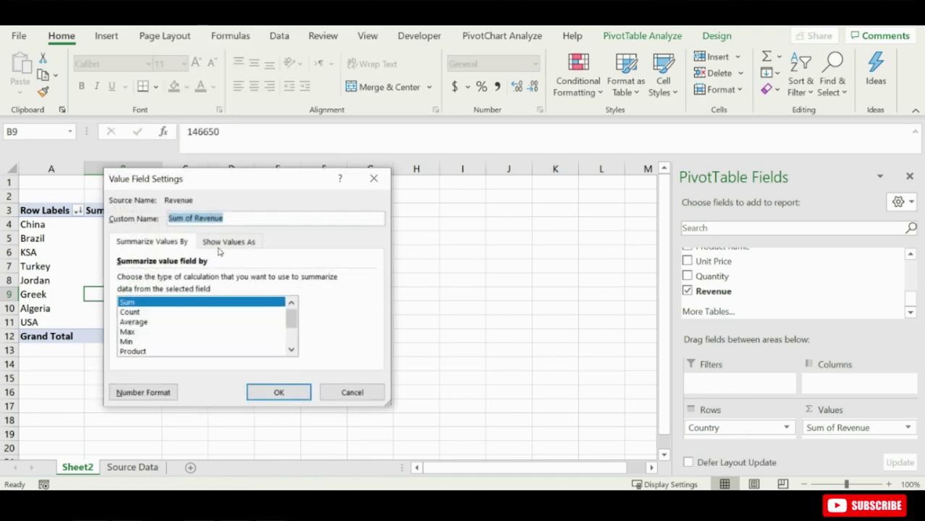
{"action": "left_click", "coordinate": [149, 392]}
{"action": "left_click", "coordinate": [93, 195]}
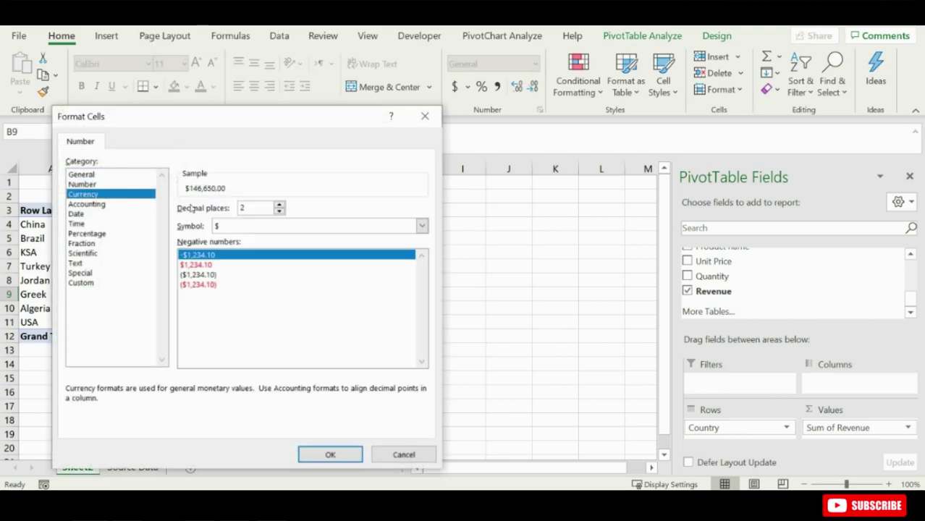
{"action": "left_click", "coordinate": [280, 212]}
{"action": "left_click", "coordinate": [279, 212]}
{"action": "left_click", "coordinate": [330, 455]}
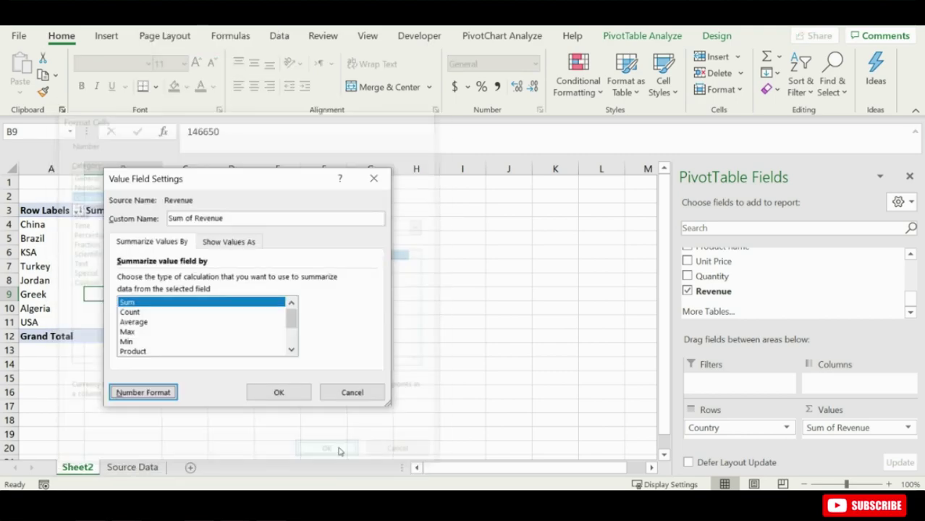
{"action": "left_click", "coordinate": [279, 393]}
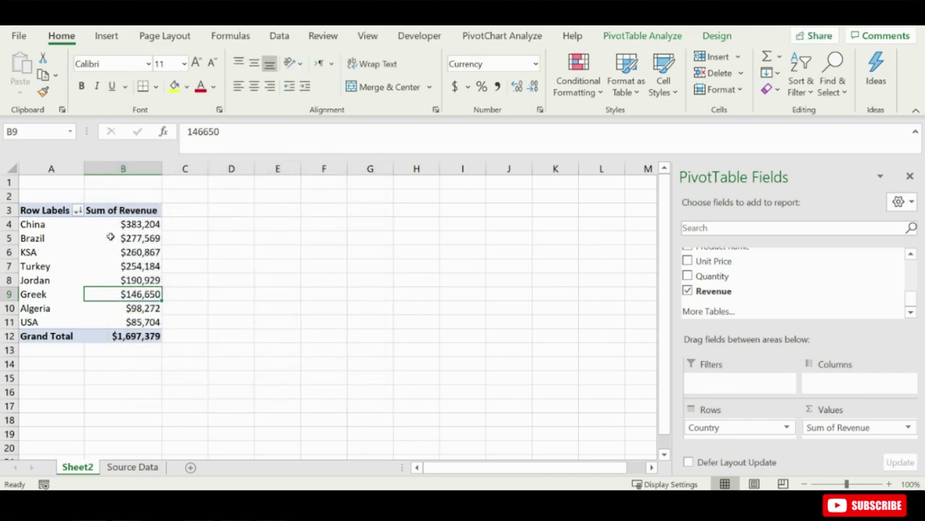
{"action": "left_click_drag", "start_coordinate": [44, 224], "coordinate": [135, 223]}
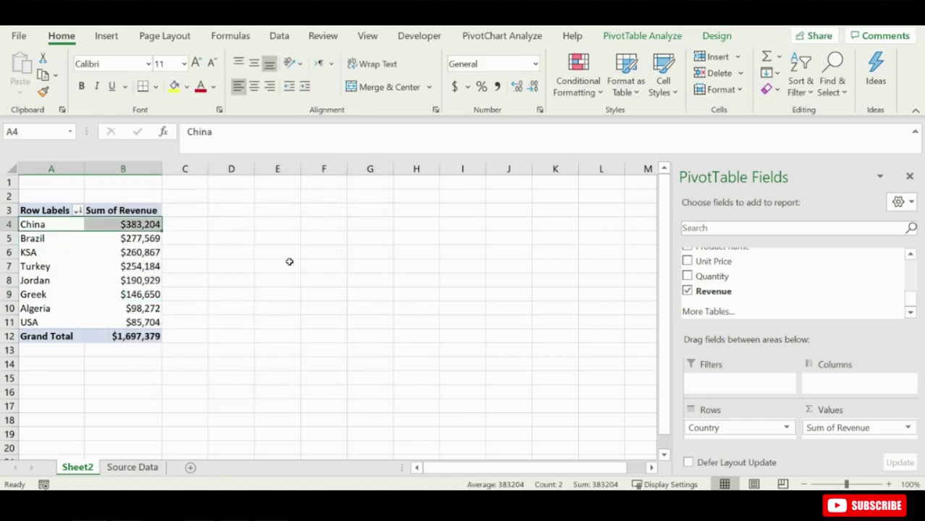
{"action": "left_click", "coordinate": [245, 227]}
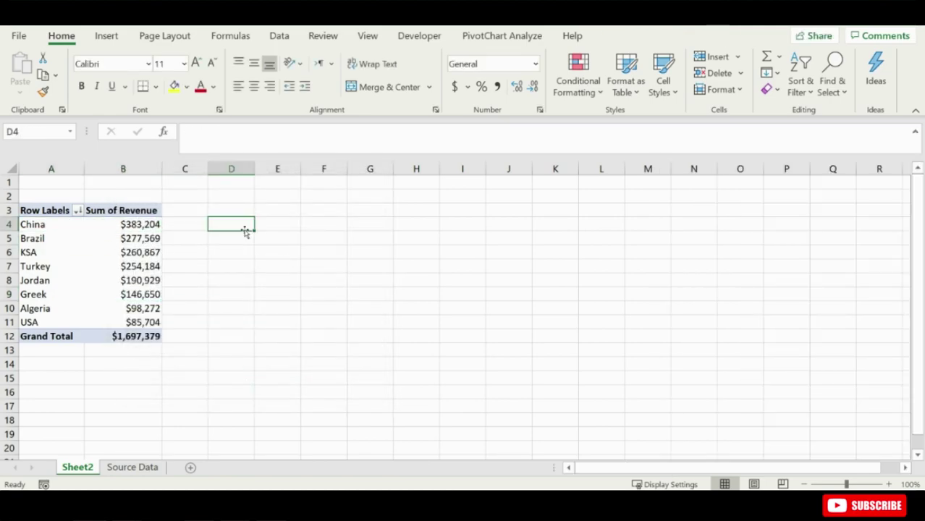
Add the Unit Price field to the pivot's values
{"action": "left_click", "coordinate": [125, 238]}
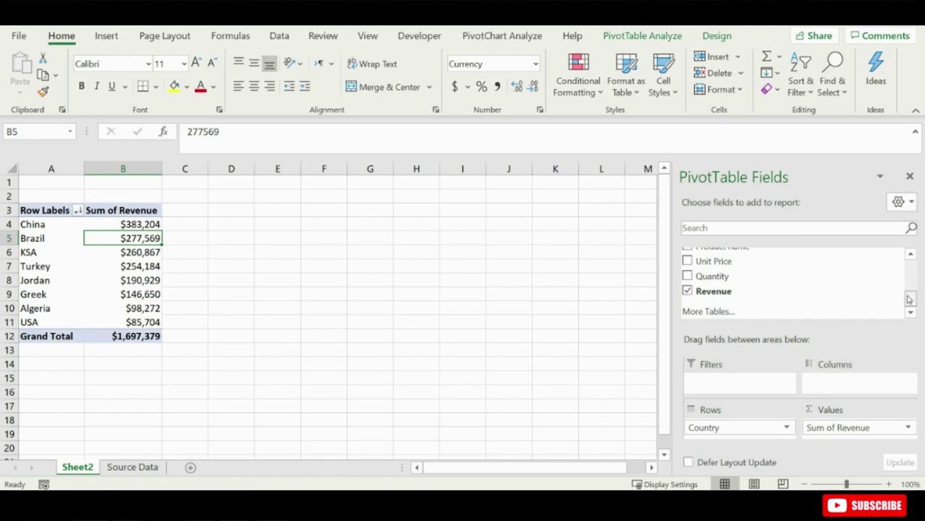
{"action": "left_click_drag", "start_coordinate": [720, 262], "coordinate": [844, 439]}
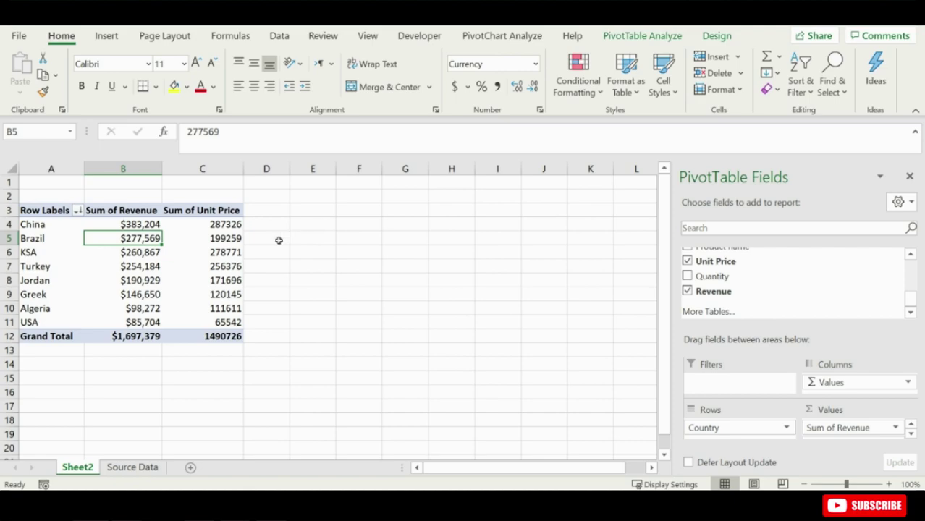
{"action": "left_click_drag", "start_coordinate": [226, 228], "coordinate": [242, 322]}
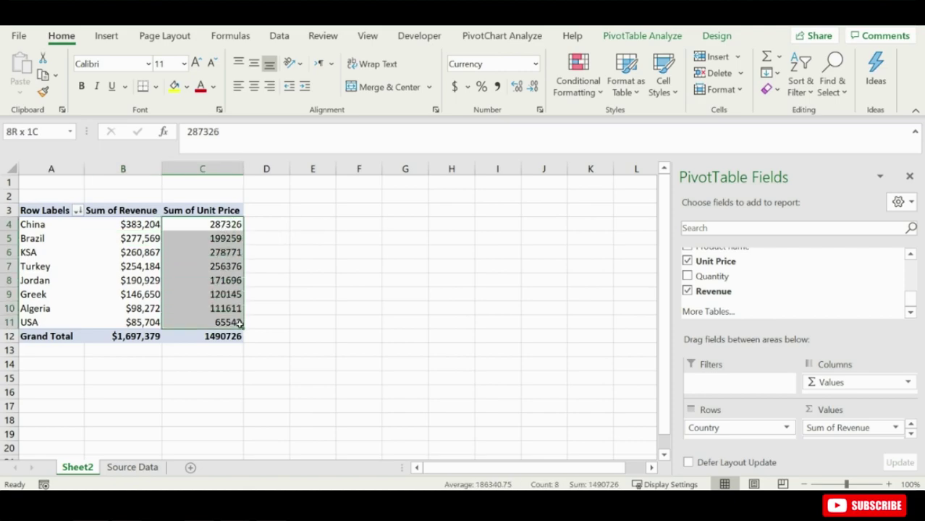
Summarize Unit Price as Average, giving China 19155.06667
{"action": "left_click", "coordinate": [219, 278]}
{"action": "right_click", "coordinate": [219, 275]}
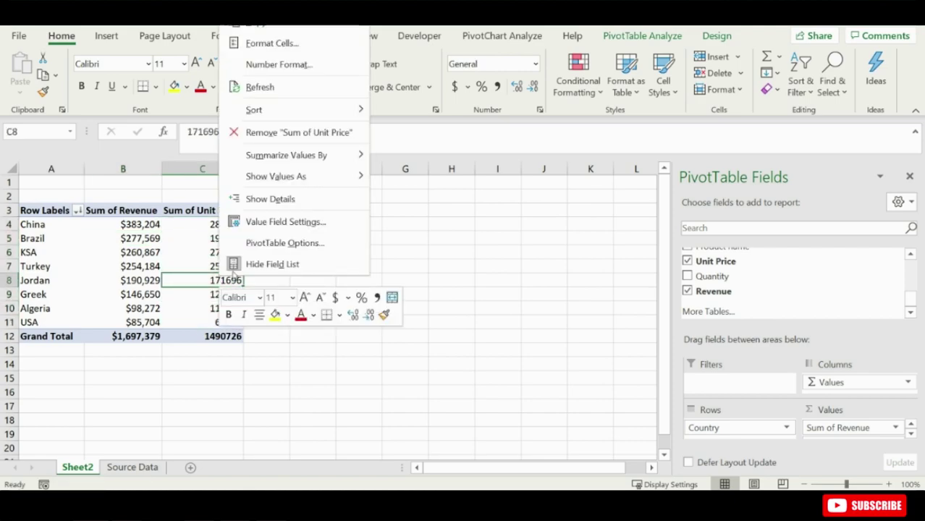
{"action": "left_click", "coordinate": [289, 219]}
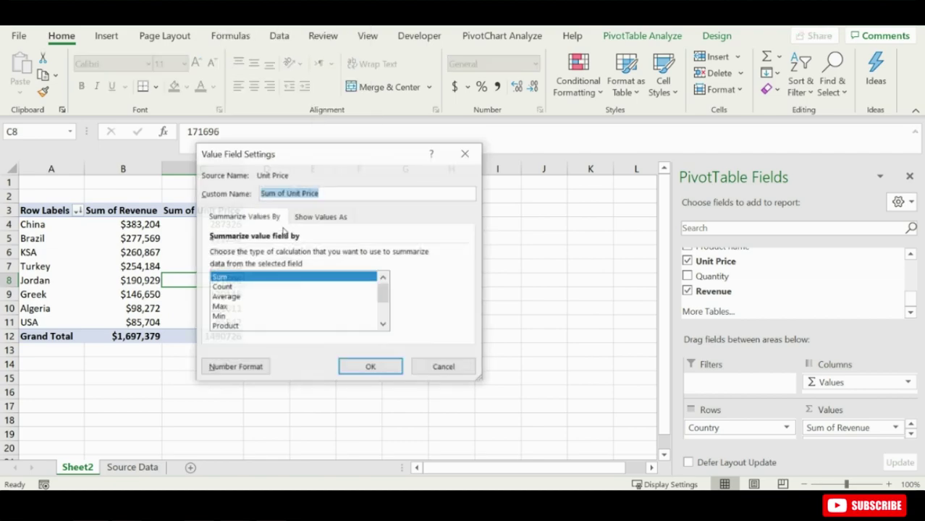
{"action": "left_click", "coordinate": [225, 297]}
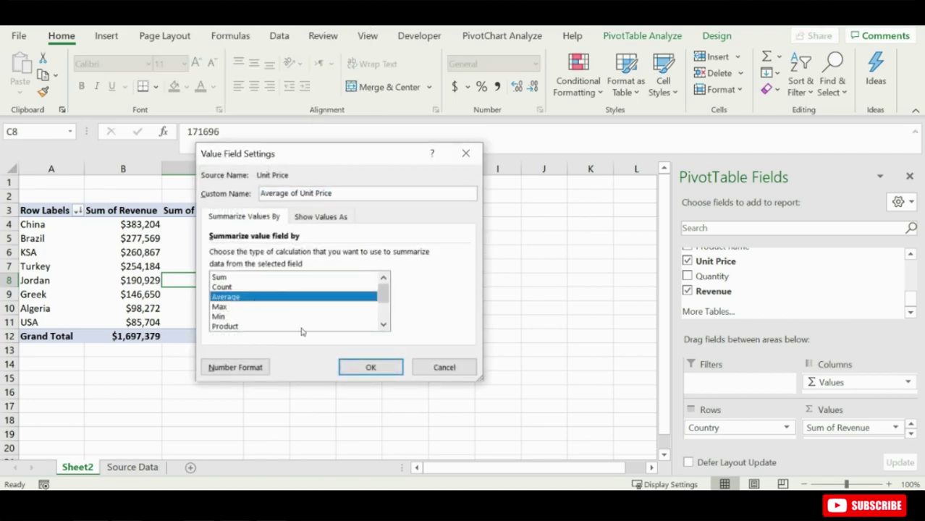
{"action": "left_click", "coordinate": [368, 369]}
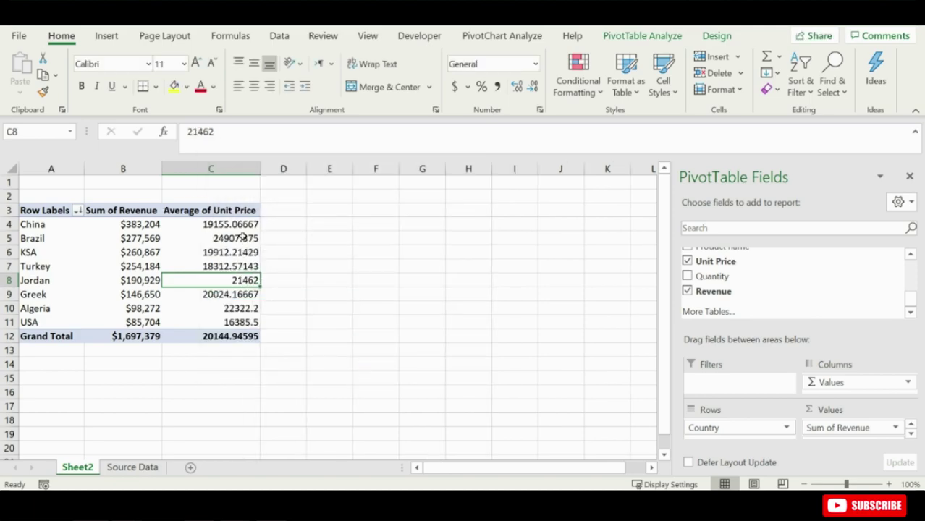
{"action": "left_click_drag", "start_coordinate": [244, 225], "coordinate": [248, 322]}
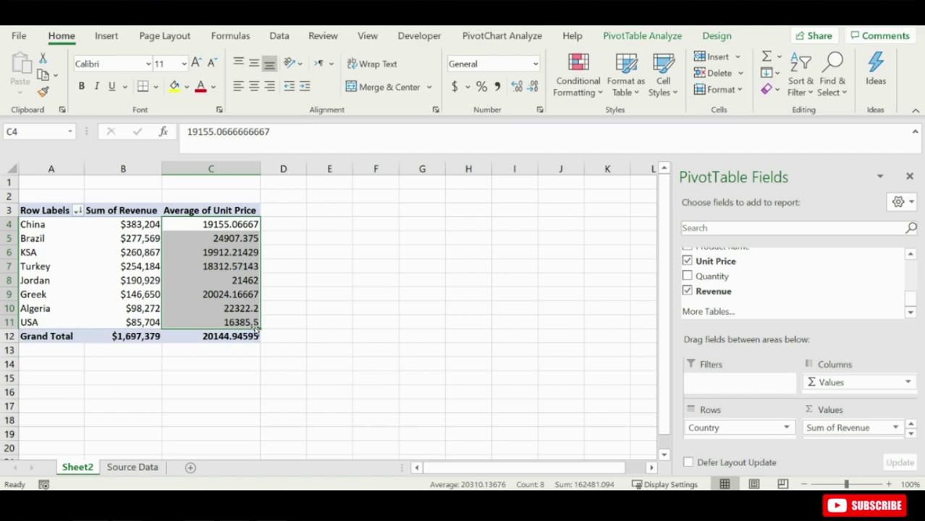
{"action": "left_click", "coordinate": [243, 227]}
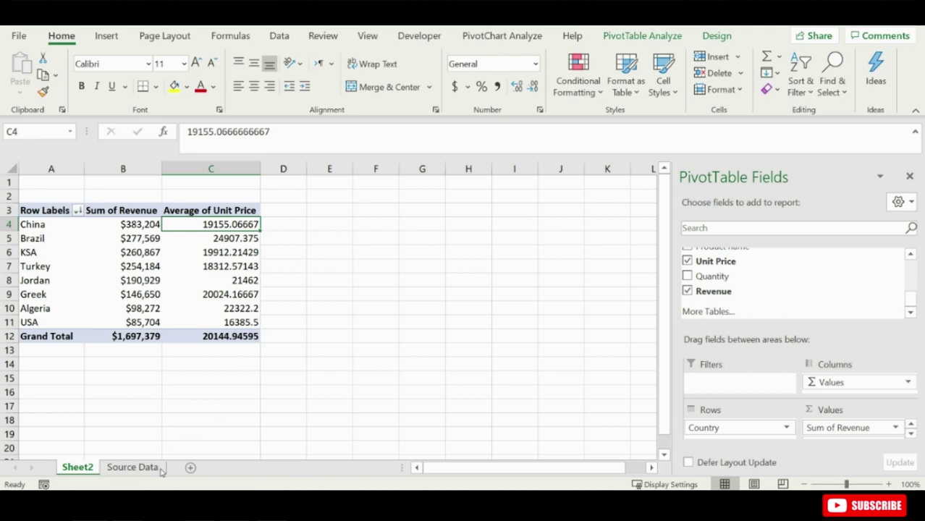
Add Quantity to the values as a per-country sum
{"action": "left_click_drag", "start_coordinate": [712, 276], "coordinate": [859, 448]}
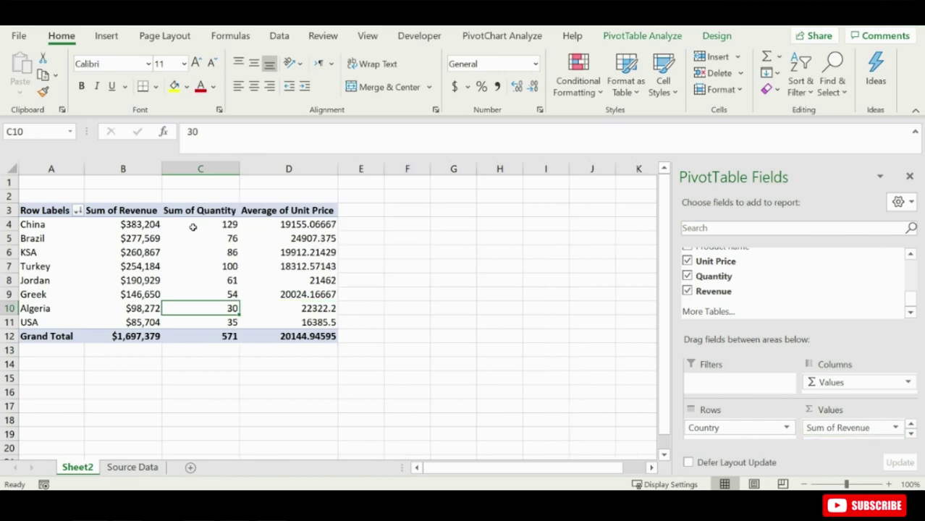
{"action": "left_click_drag", "start_coordinate": [194, 227], "coordinate": [209, 280]}
{"action": "left_click", "coordinate": [222, 224]}
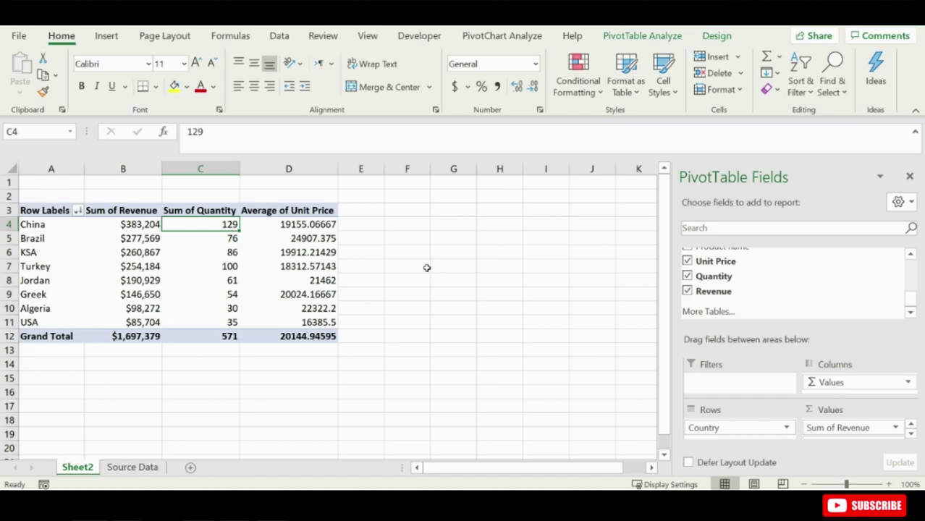
{"action": "right_click", "coordinate": [199, 259]}
{"action": "left_click", "coordinate": [184, 269]}
{"action": "left_click", "coordinate": [184, 270]}
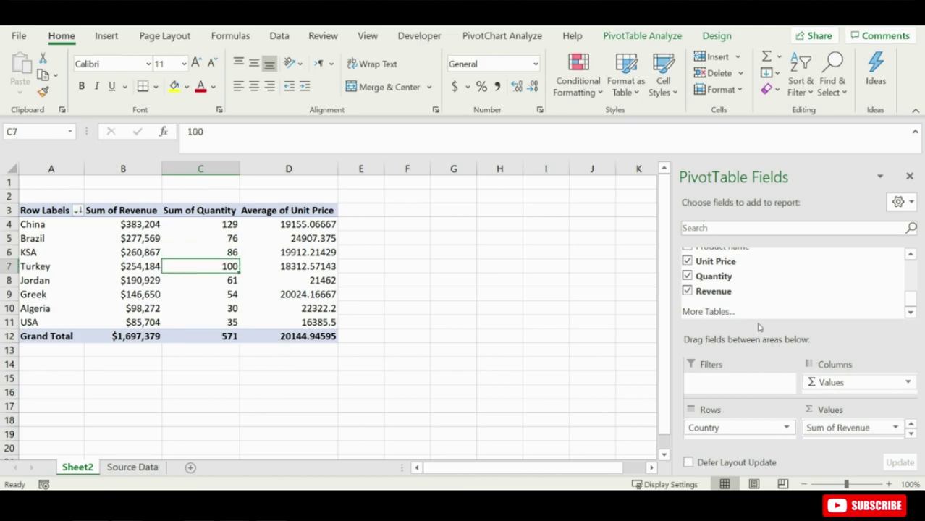
Add Quantity a second time, summarized as Count (China 15, total 74)
{"action": "left_click_drag", "start_coordinate": [760, 276], "coordinate": [834, 436]}
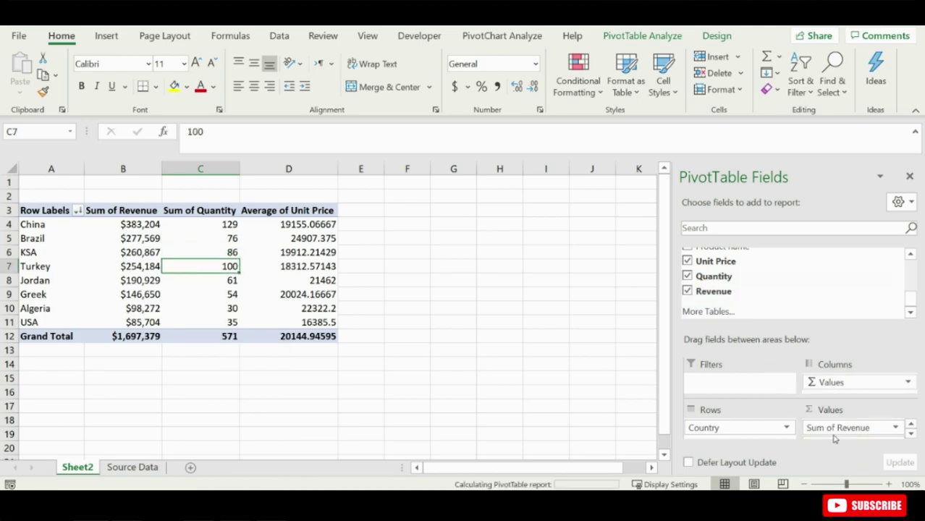
{"action": "right_click", "coordinate": [294, 241]}
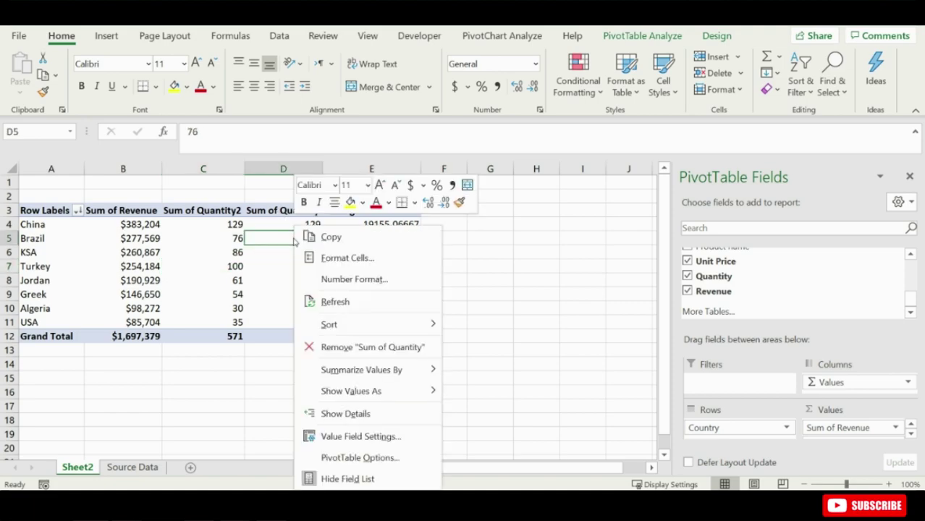
{"action": "left_click", "coordinate": [340, 437]}
{"action": "left_click", "coordinate": [326, 394]}
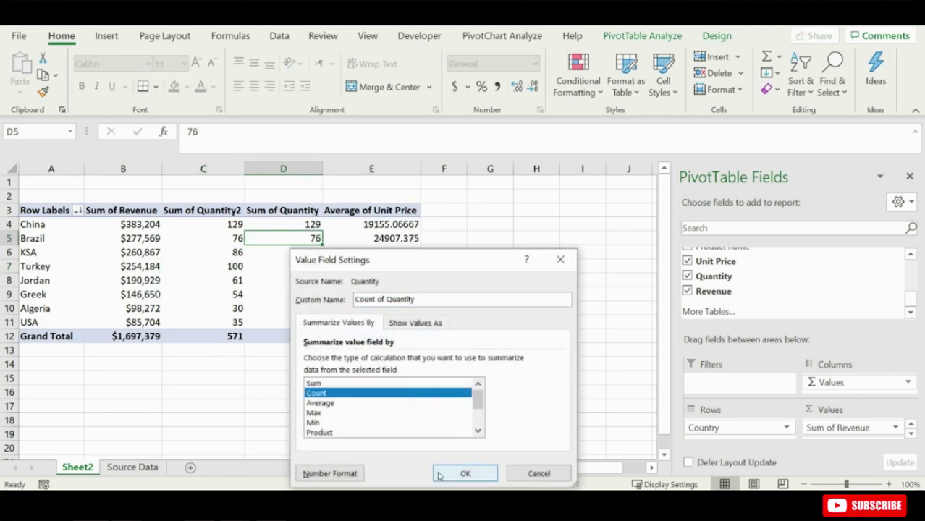
{"action": "left_click", "coordinate": [464, 475]}
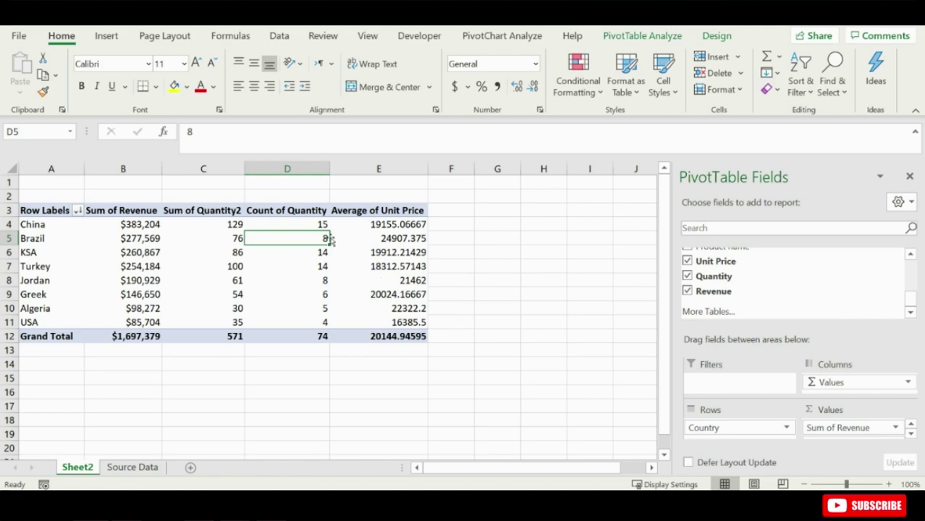
{"action": "left_click_drag", "start_coordinate": [321, 226], "coordinate": [323, 324]}
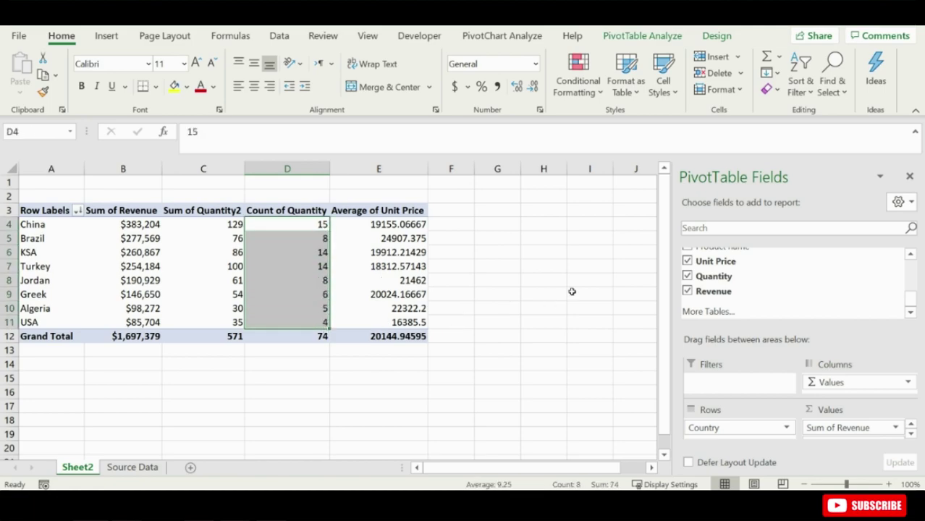
{"action": "key", "text": "Down"}
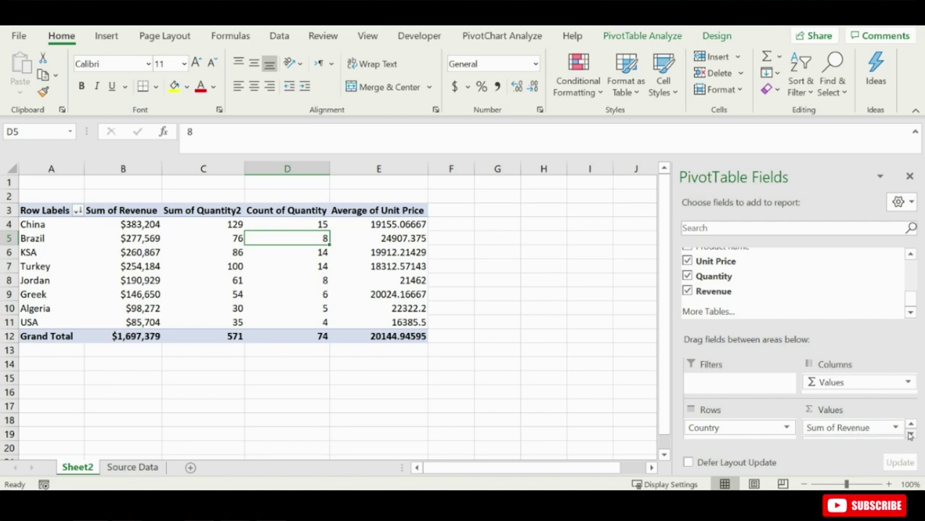
Remove Average of Unit Price, Count of Quantity and Sum of Quantity2 from the pivot
{"action": "scroll", "coordinate": [852, 429], "scroll_direction": "down", "scroll_amount": 2}
{"action": "left_click_drag", "start_coordinate": [852, 430], "coordinate": [539, 438]}
{"action": "left_click_drag", "start_coordinate": [851, 434], "coordinate": [477, 411]}
{"action": "left_click_drag", "start_coordinate": [847, 431], "coordinate": [452, 407]}
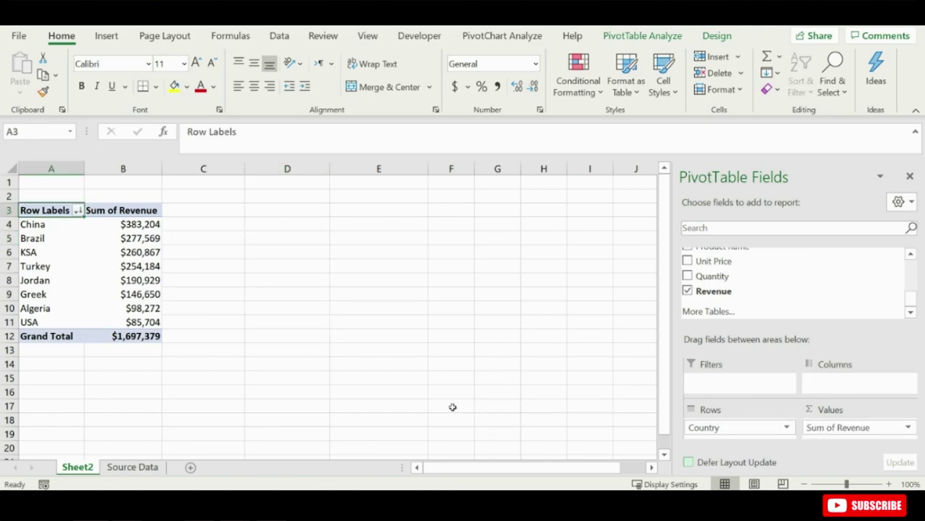
{"action": "left_click", "coordinate": [150, 225]}
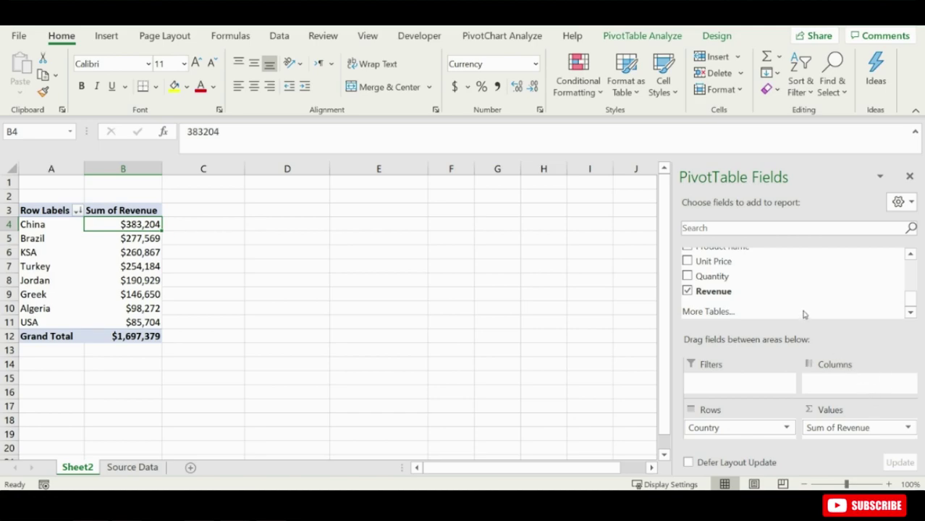
Add Revenue again and show Sum of Revenue2 as % of Grand Total, e.g. China 22.58%
{"action": "left_click_drag", "start_coordinate": [731, 291], "coordinate": [860, 443]}
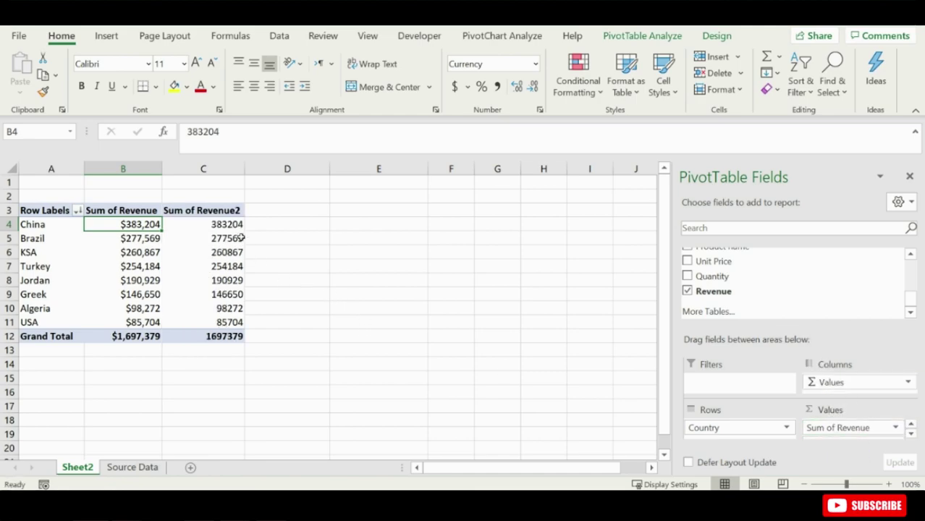
{"action": "left_click", "coordinate": [232, 225]}
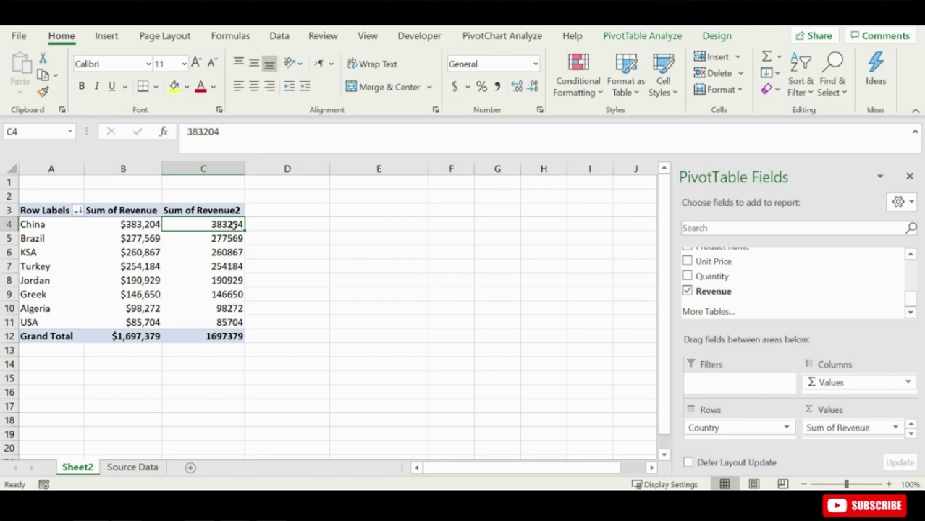
{"action": "right_click", "coordinate": [233, 226]}
{"action": "left_click", "coordinate": [297, 436]}
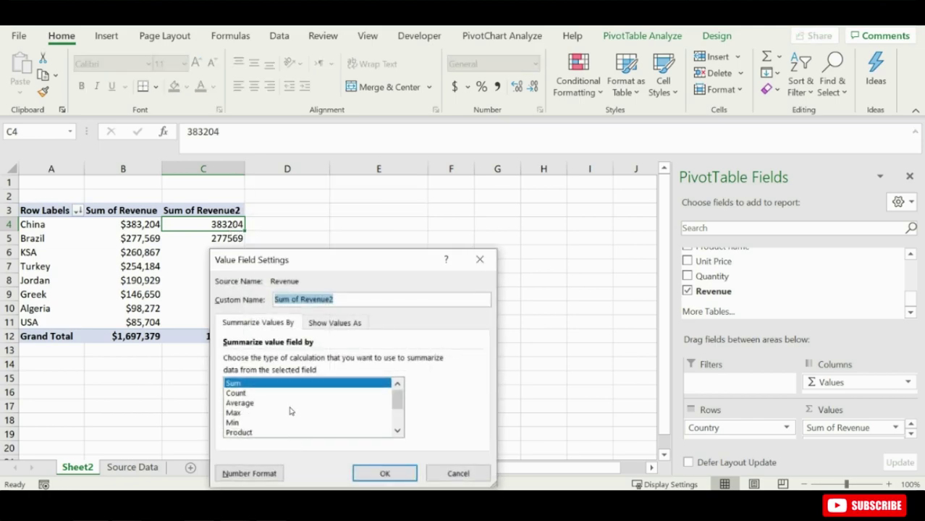
{"action": "left_click", "coordinate": [332, 325]}
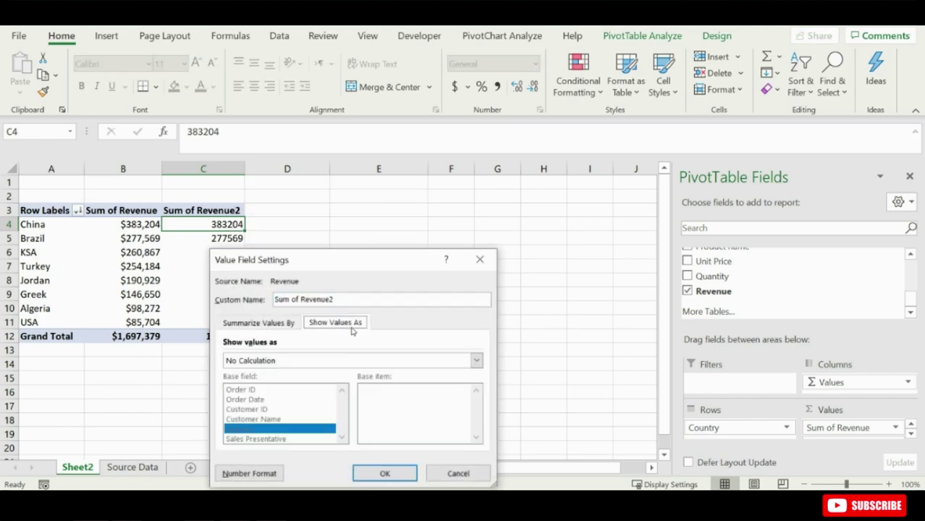
{"action": "left_click", "coordinate": [296, 360]}
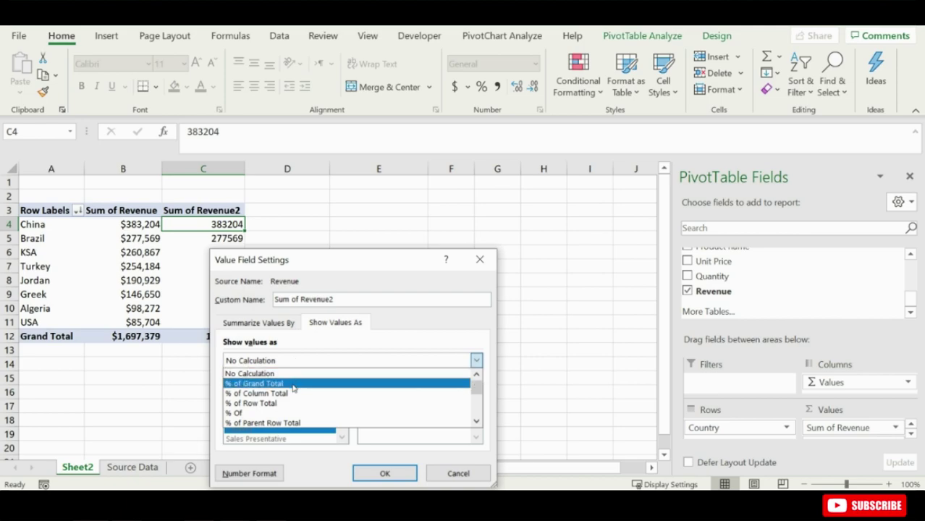
{"action": "left_click", "coordinate": [293, 384]}
{"action": "left_click", "coordinate": [382, 478]}
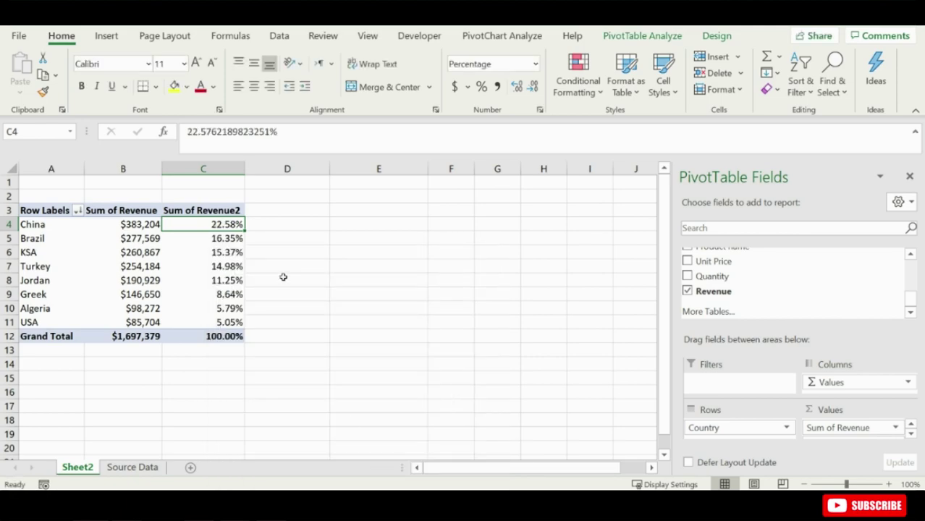
{"action": "left_click_drag", "start_coordinate": [230, 238], "coordinate": [172, 316]}
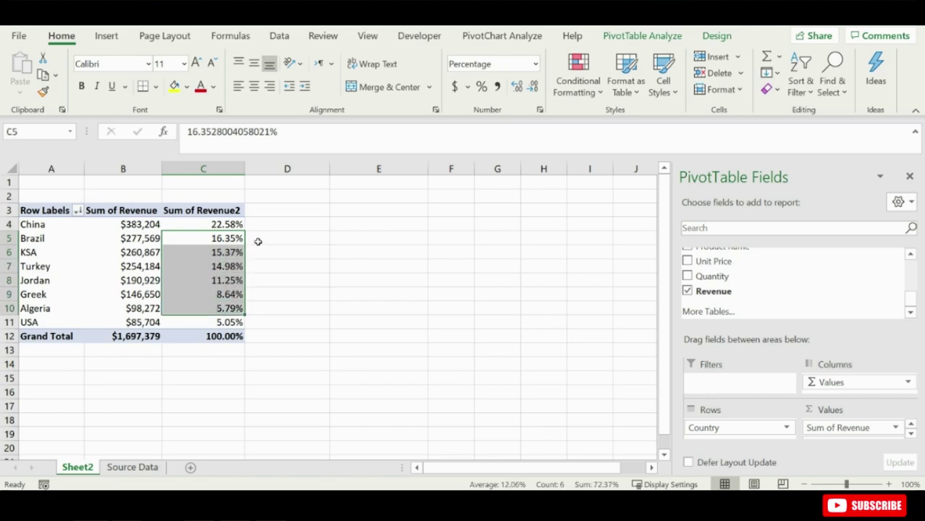
{"action": "left_click_drag", "start_coordinate": [56, 227], "coordinate": [236, 226]}
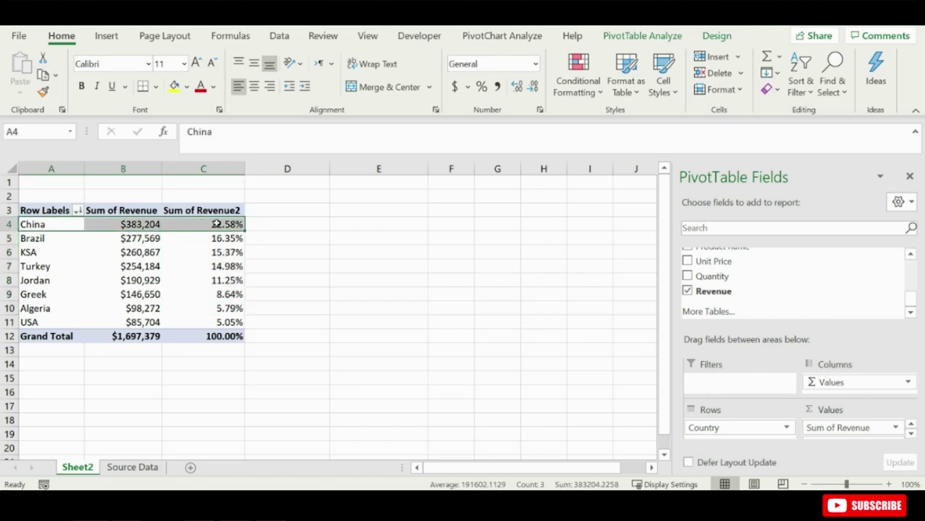
{"action": "left_click", "coordinate": [239, 230]}
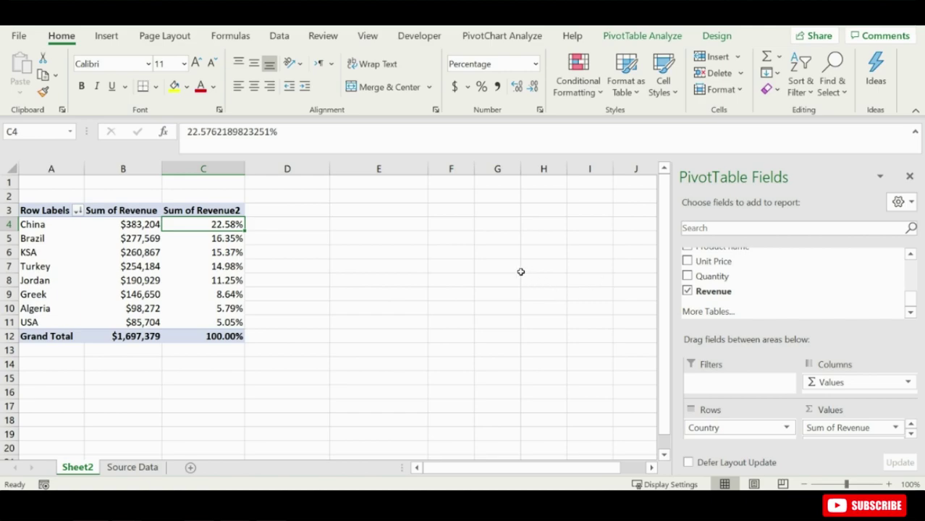
{"action": "left_click", "coordinate": [911, 255]}
{"action": "left_click", "coordinate": [911, 255]}
{"action": "left_click", "coordinate": [911, 255]}
{"action": "left_click", "coordinate": [912, 256]}
{"action": "left_click", "coordinate": [911, 256]}
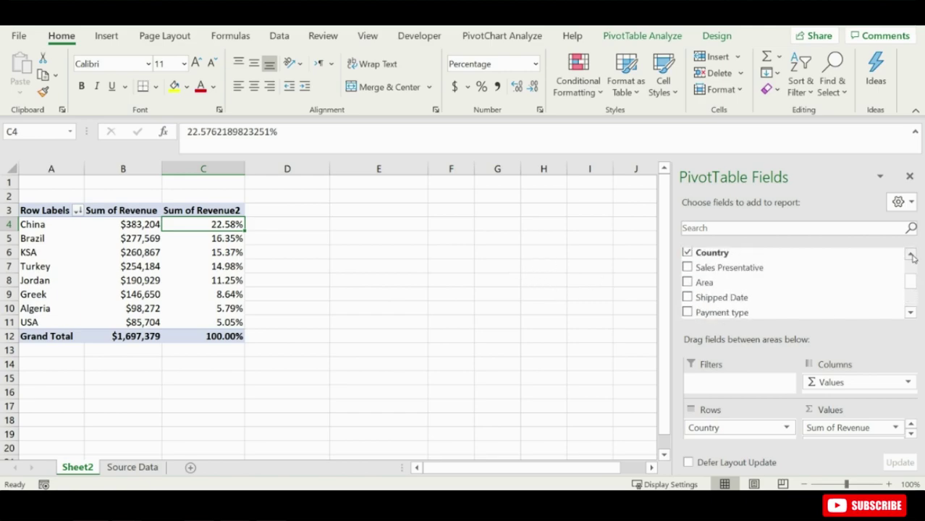
{"action": "left_click_drag", "start_coordinate": [767, 269], "coordinate": [728, 430]}
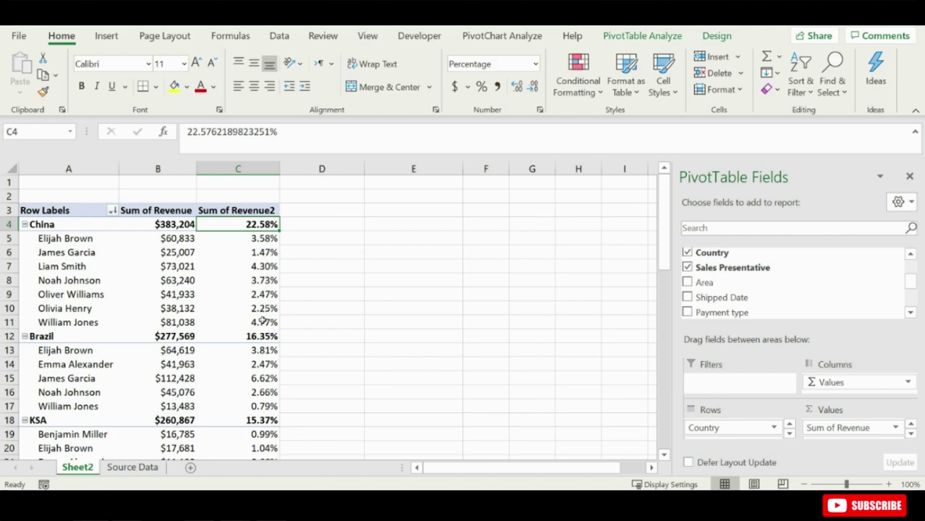
{"action": "left_click_drag", "start_coordinate": [63, 241], "coordinate": [266, 322]}
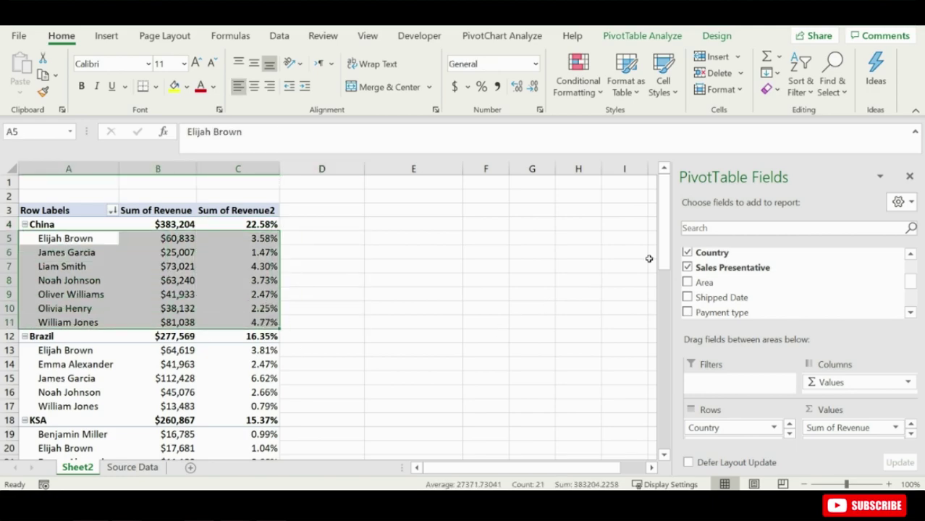
{"action": "mouse_move", "coordinate": [661, 251]}
{"action": "left_mouse_down"}
{"action": "mouse_move", "coordinate": [663, 366]}
{"action": "mouse_move", "coordinate": [672, 238]}
{"action": "left_mouse_up"}
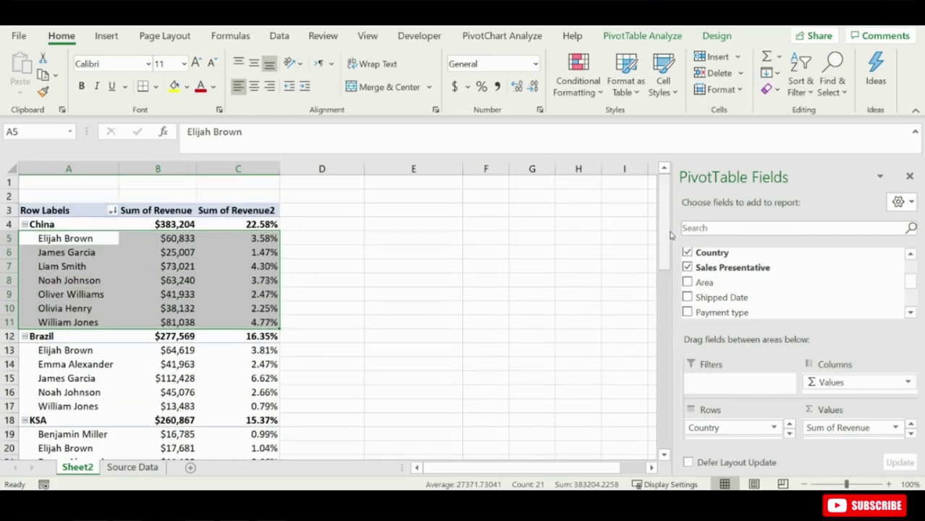
{"action": "left_click", "coordinate": [311, 276]}
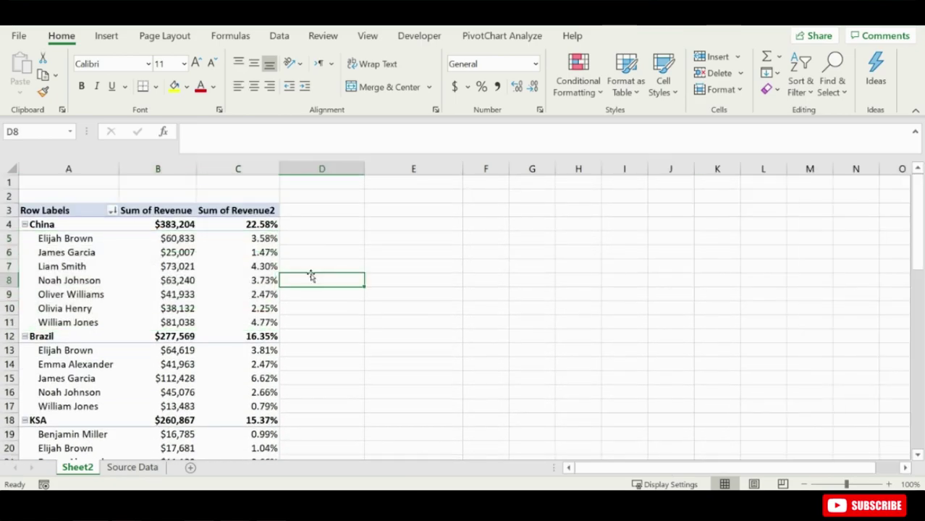
{"action": "left_click", "coordinate": [194, 276]}
{"action": "left_click", "coordinate": [911, 434]}
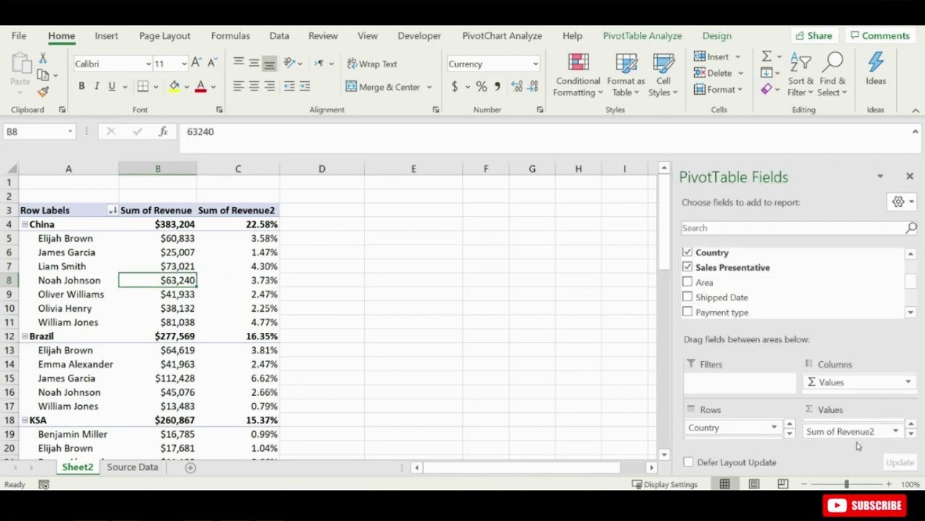
Remove Sum of Revenue2 and Sales Presentative, leaving only Sum of Revenue by country
{"action": "left_click_drag", "start_coordinate": [847, 432], "coordinate": [481, 406]}
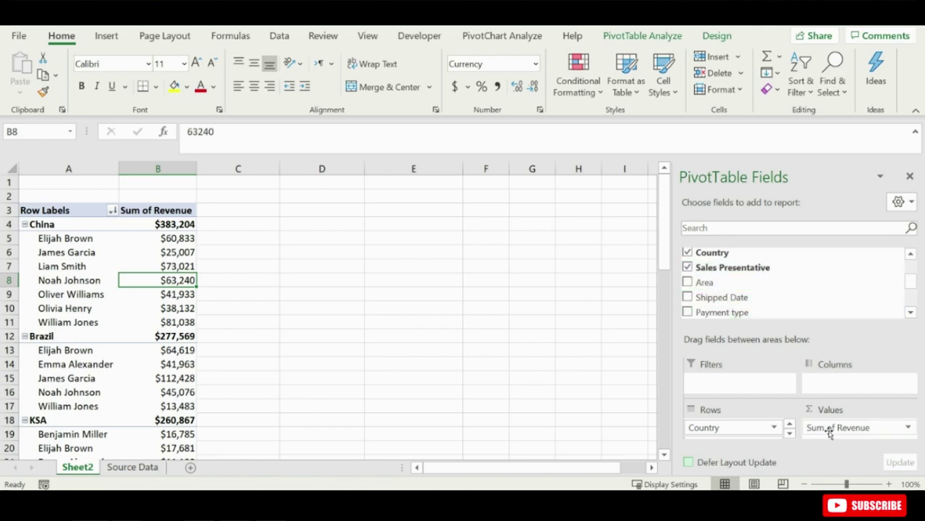
{"action": "left_click", "coordinate": [790, 434]}
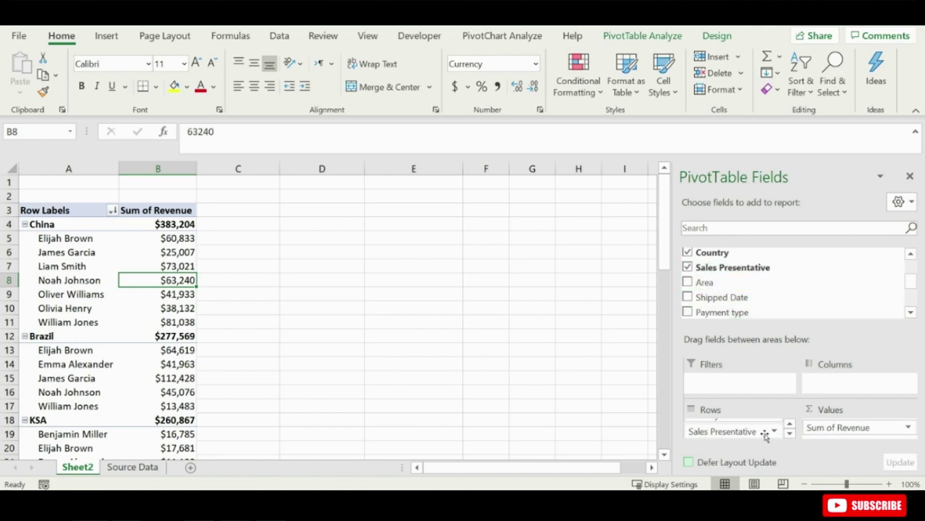
{"action": "left_click_drag", "start_coordinate": [764, 433], "coordinate": [827, 388]}
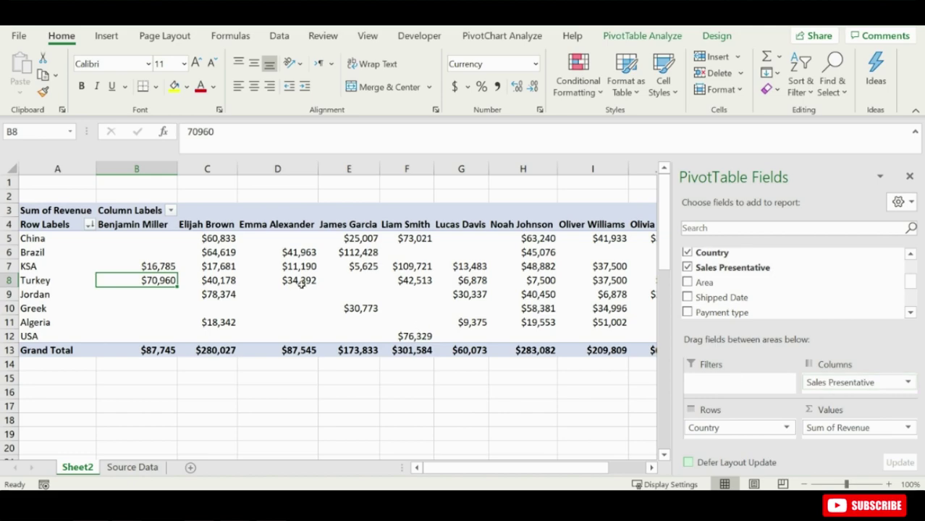
{"action": "left_click_drag", "start_coordinate": [50, 239], "coordinate": [569, 318]}
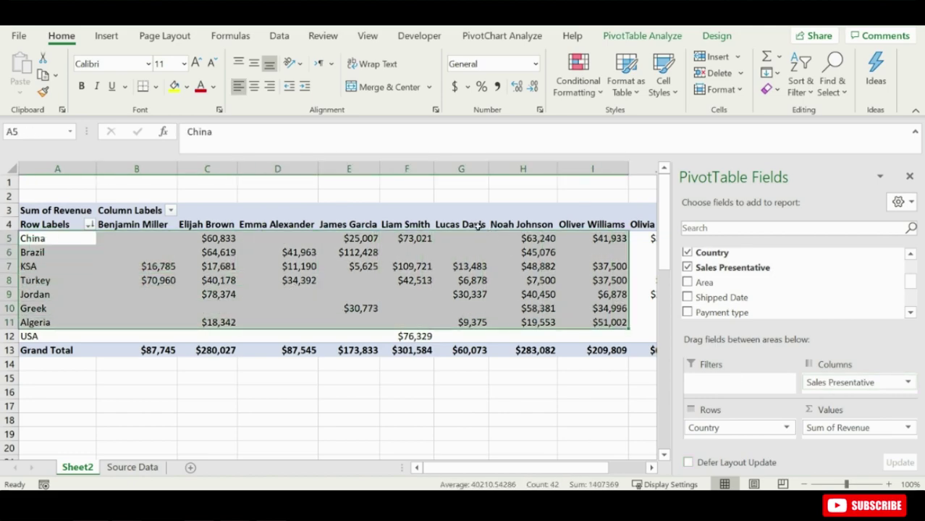
{"action": "left_click_drag", "start_coordinate": [474, 226], "coordinate": [471, 309]}
{"action": "left_click_drag", "start_coordinate": [42, 255], "coordinate": [543, 269]}
{"action": "left_click", "coordinate": [349, 294]}
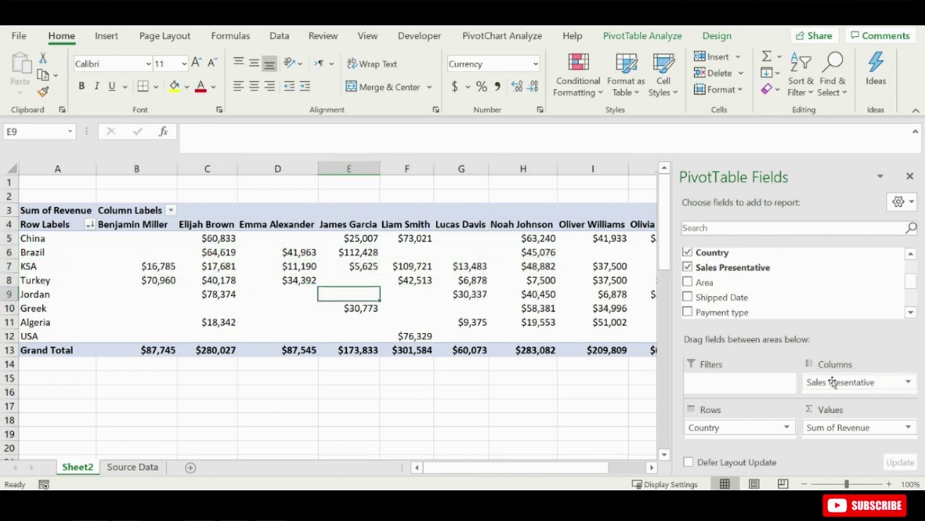
{"action": "left_click_drag", "start_coordinate": [832, 382], "coordinate": [566, 403]}
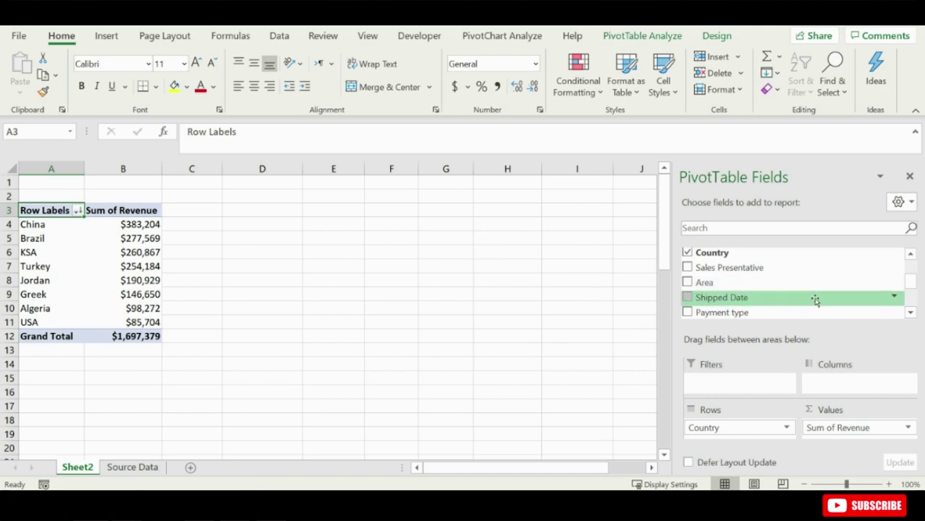
{"action": "scroll", "coordinate": [913, 284], "scroll_direction": "up", "scroll_amount": 1}
Add a Product name slicer and shorten it to fit its five products
{"action": "left_click_drag", "start_coordinate": [913, 284], "coordinate": [916, 291]}
{"action": "right_click", "coordinate": [722, 285]}
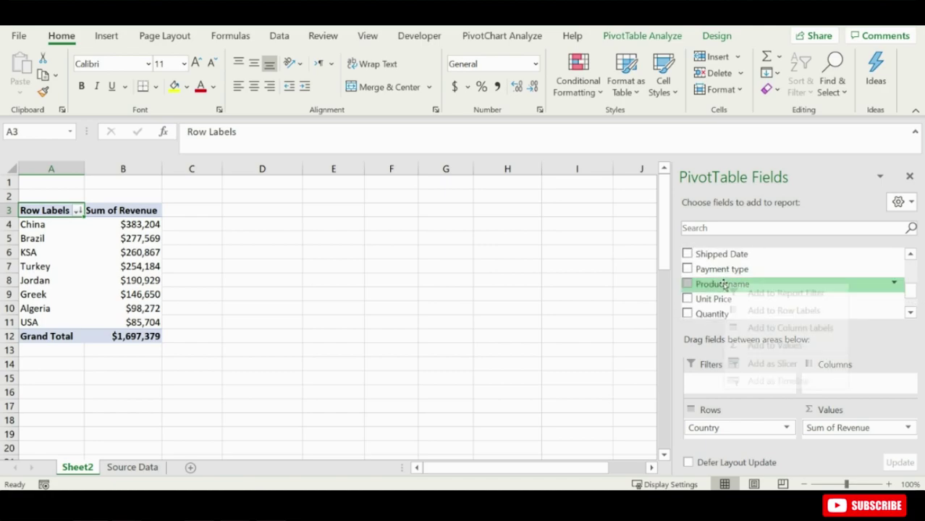
{"action": "left_click", "coordinate": [772, 364]}
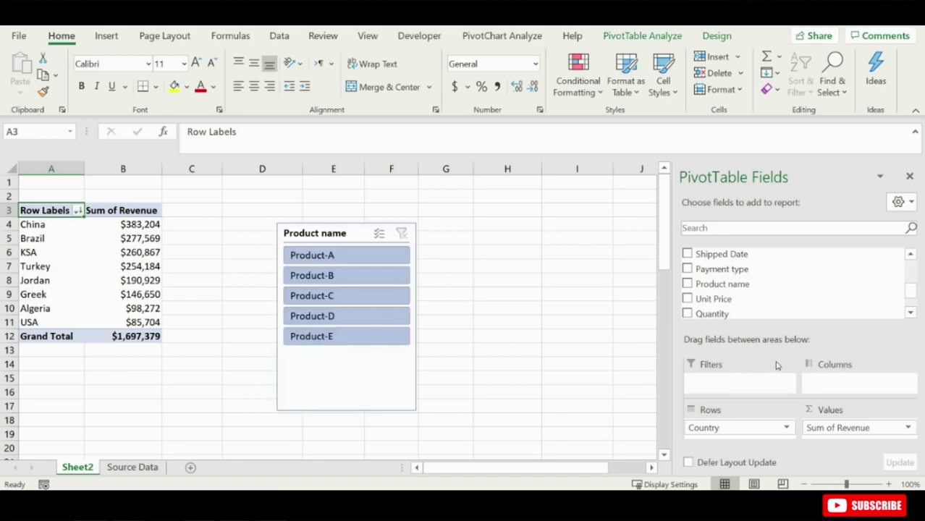
{"action": "left_click", "coordinate": [366, 410]}
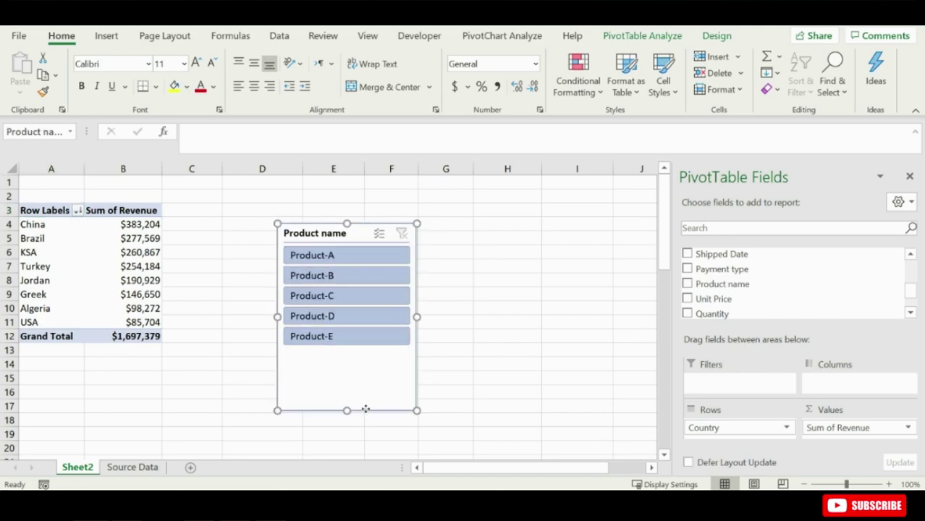
{"action": "left_click_drag", "start_coordinate": [347, 410], "coordinate": [347, 349]}
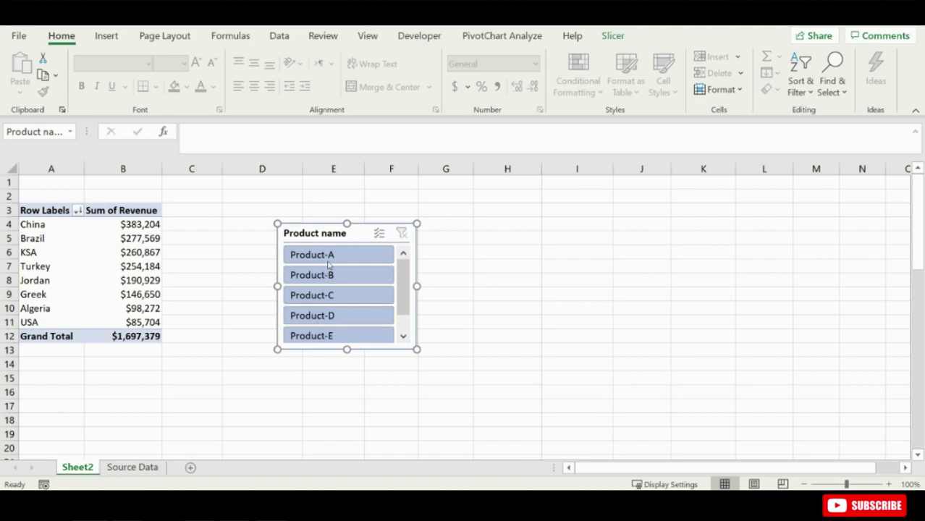
Test the slicer with Product-A, Product-B and Product-D, then clear the filter
{"action": "left_click", "coordinate": [330, 259]}
{"action": "left_click", "coordinate": [333, 275]}
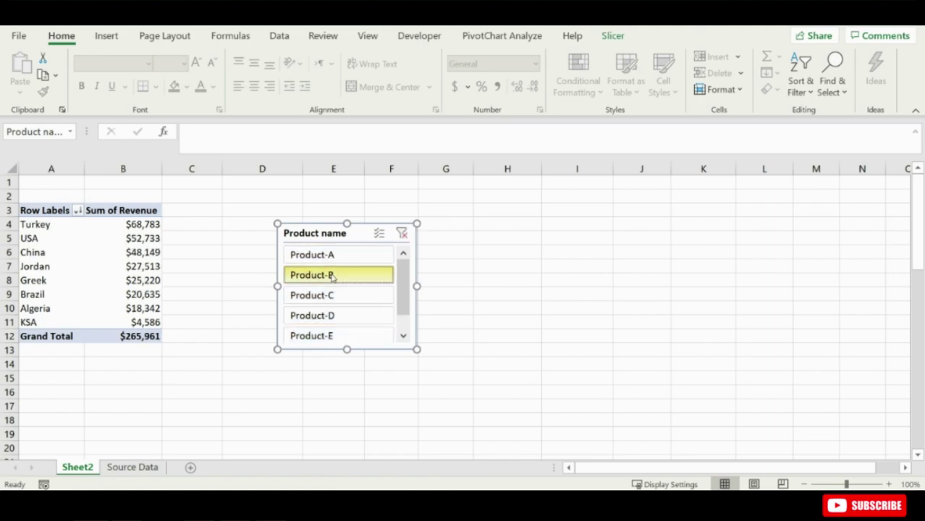
{"action": "left_click", "coordinate": [335, 315]}
{"action": "key", "text": "alt+c"}
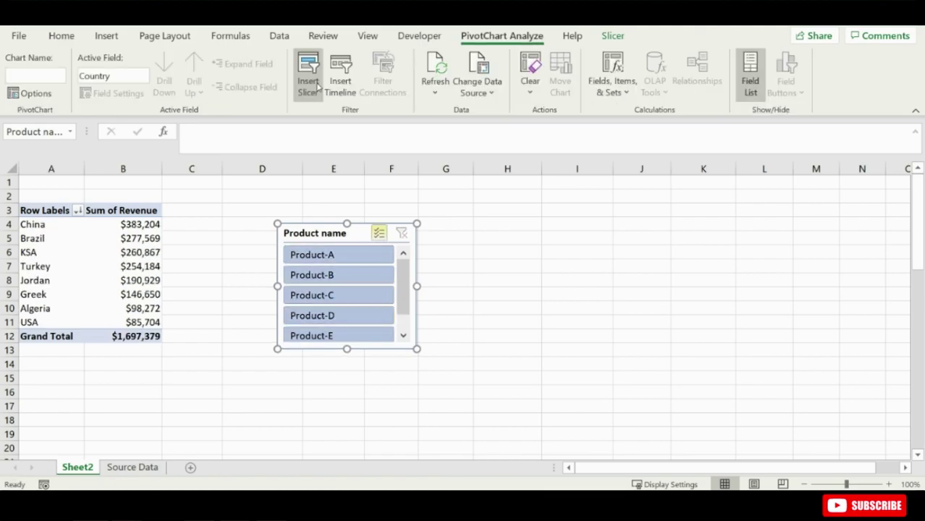
Open the slicer's Size and Properties, then deselect Product-B and Product-C, leaving a $835,224 total
{"action": "right_click", "coordinate": [316, 235]}
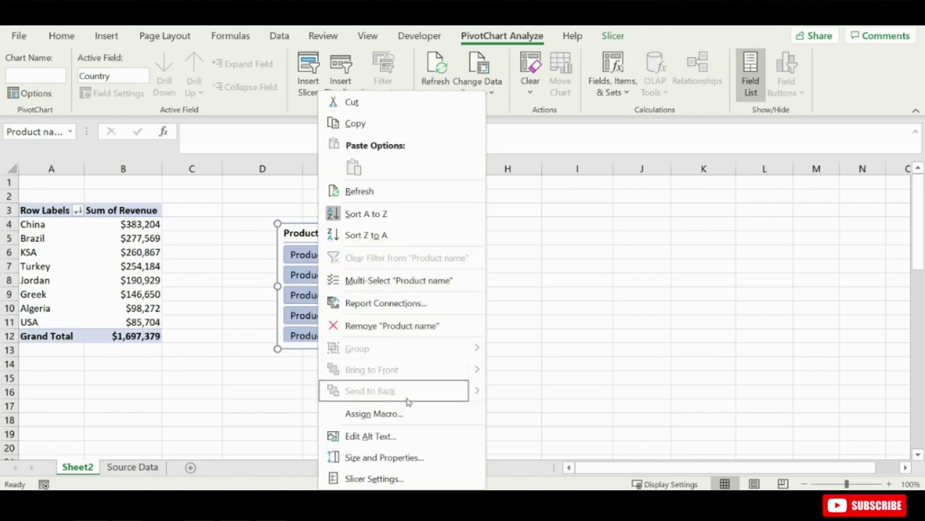
{"action": "left_click", "coordinate": [410, 458]}
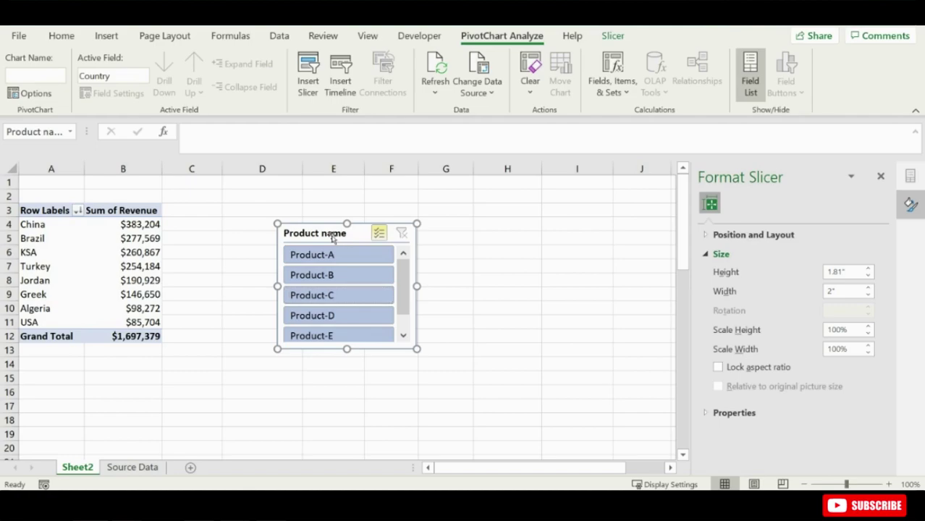
{"action": "left_click", "coordinate": [318, 275]}
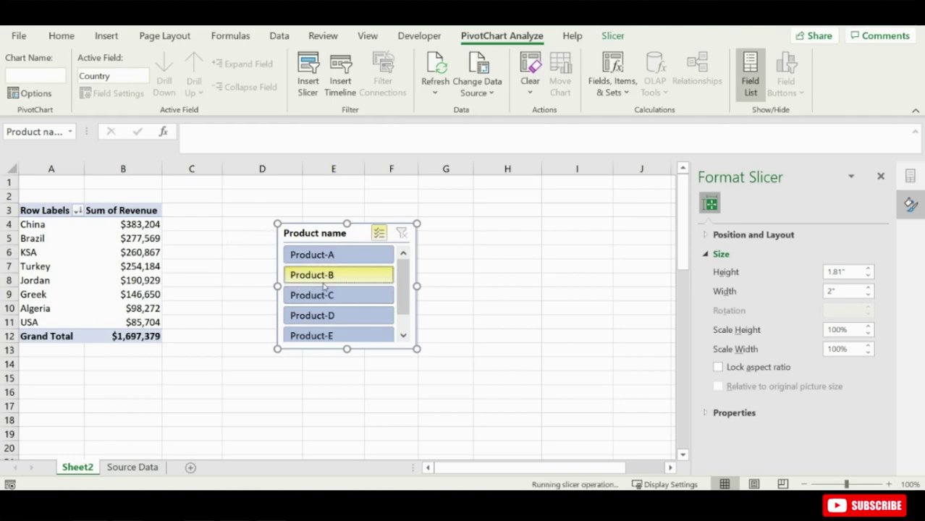
{"action": "left_click", "coordinate": [318, 296]}
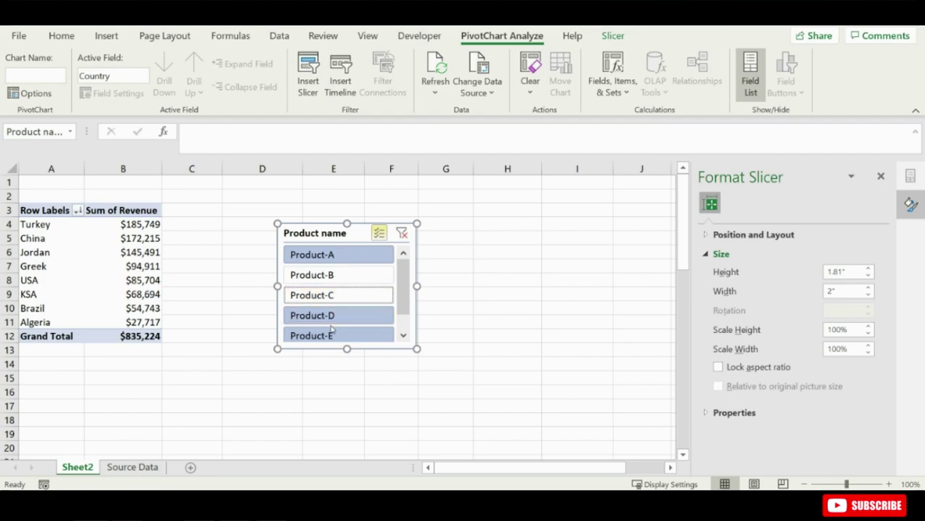
{"action": "left_click", "coordinate": [94, 283]}
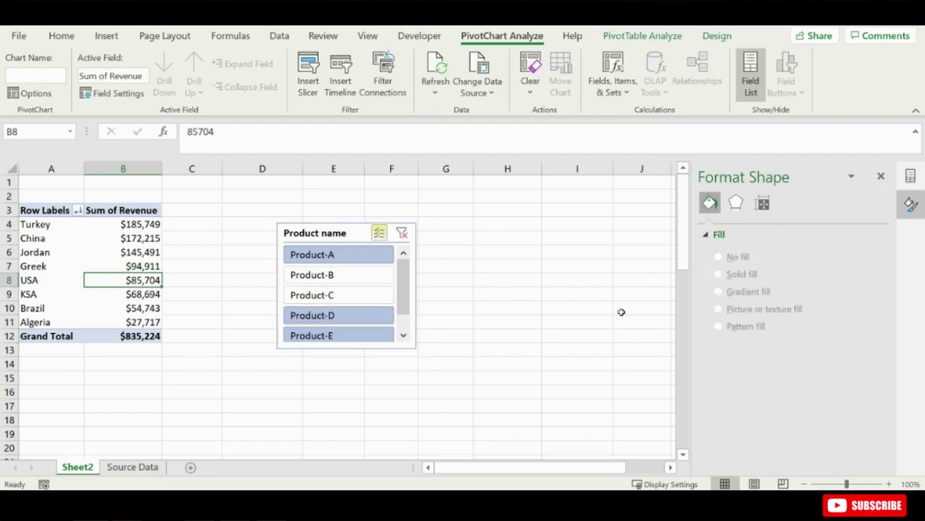
{"action": "left_click", "coordinate": [910, 179]}
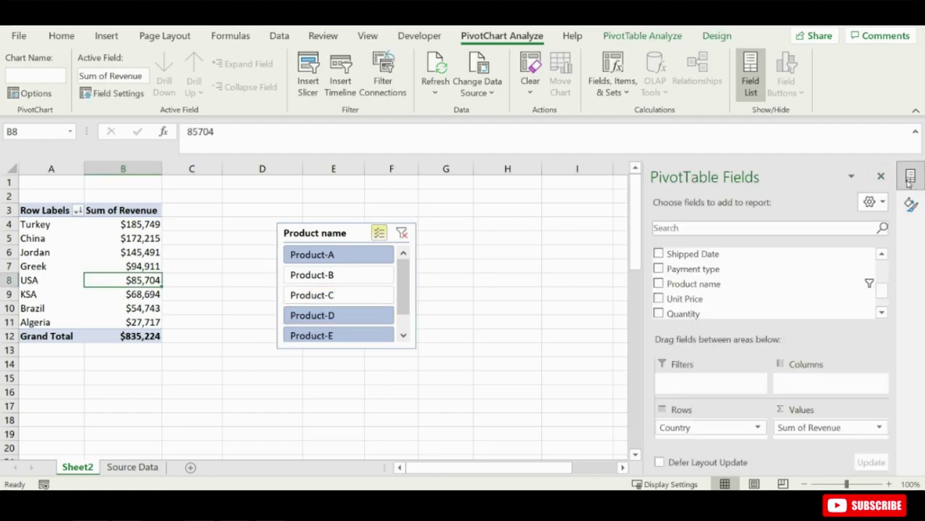